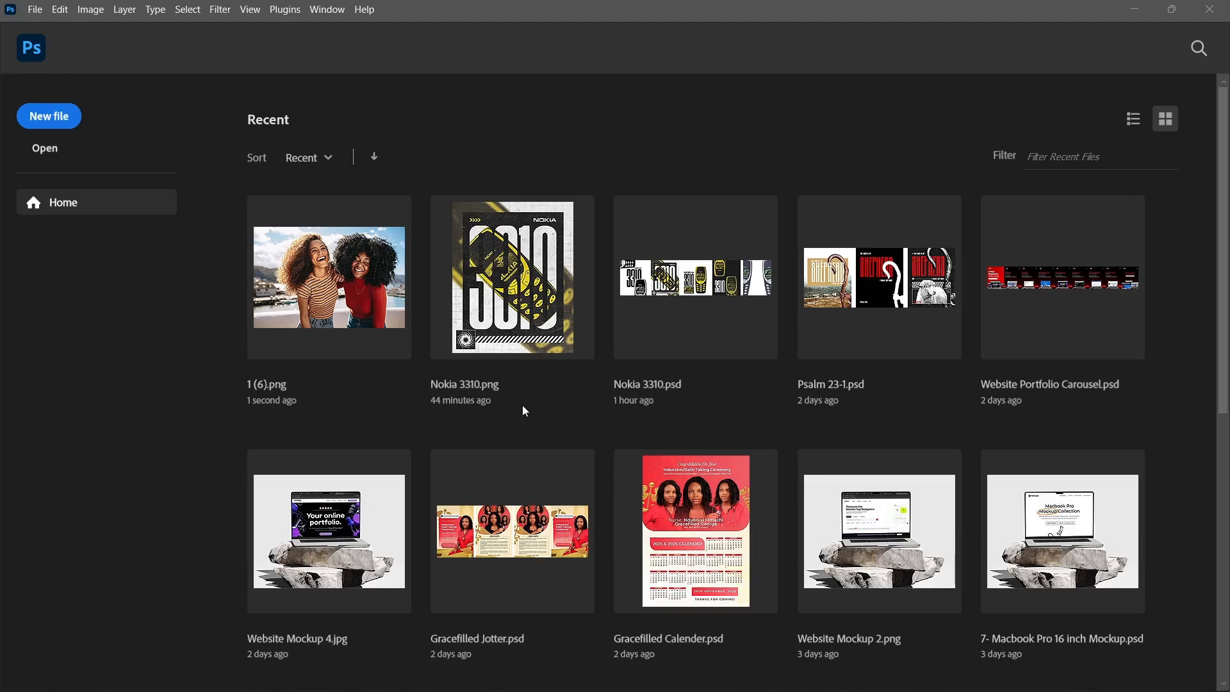
Open the image 1 (6).png from the Downloads folder in Photoshop.
click(494, 683)
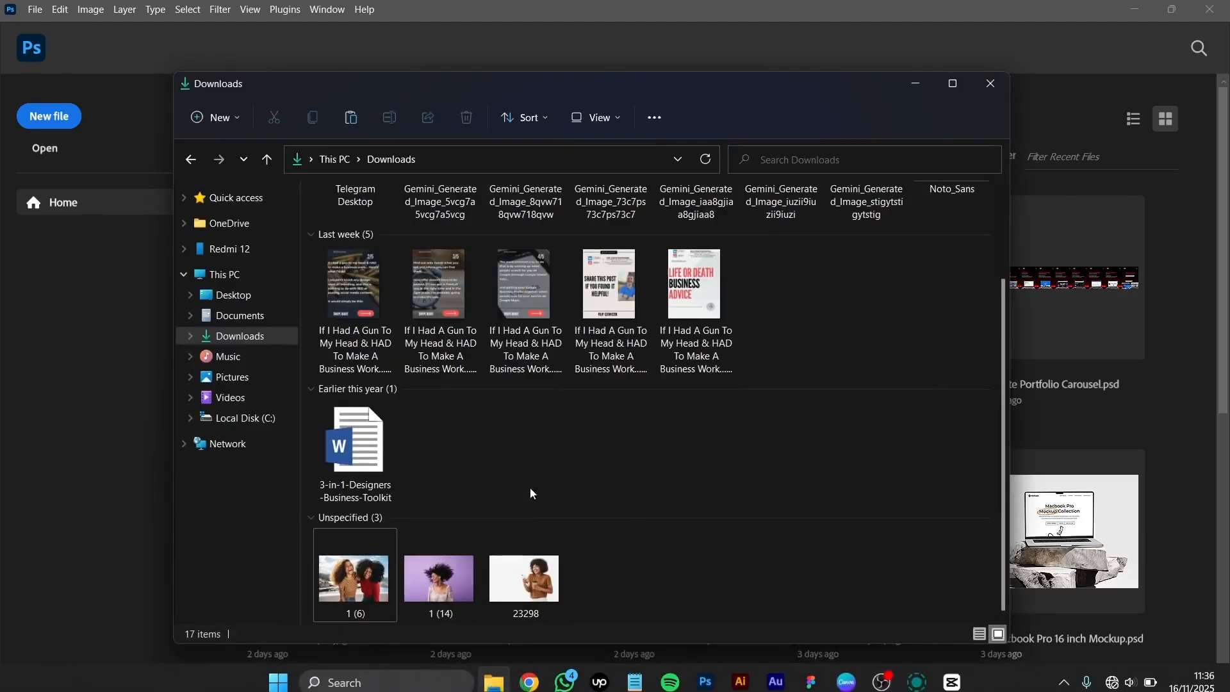
click(364, 589)
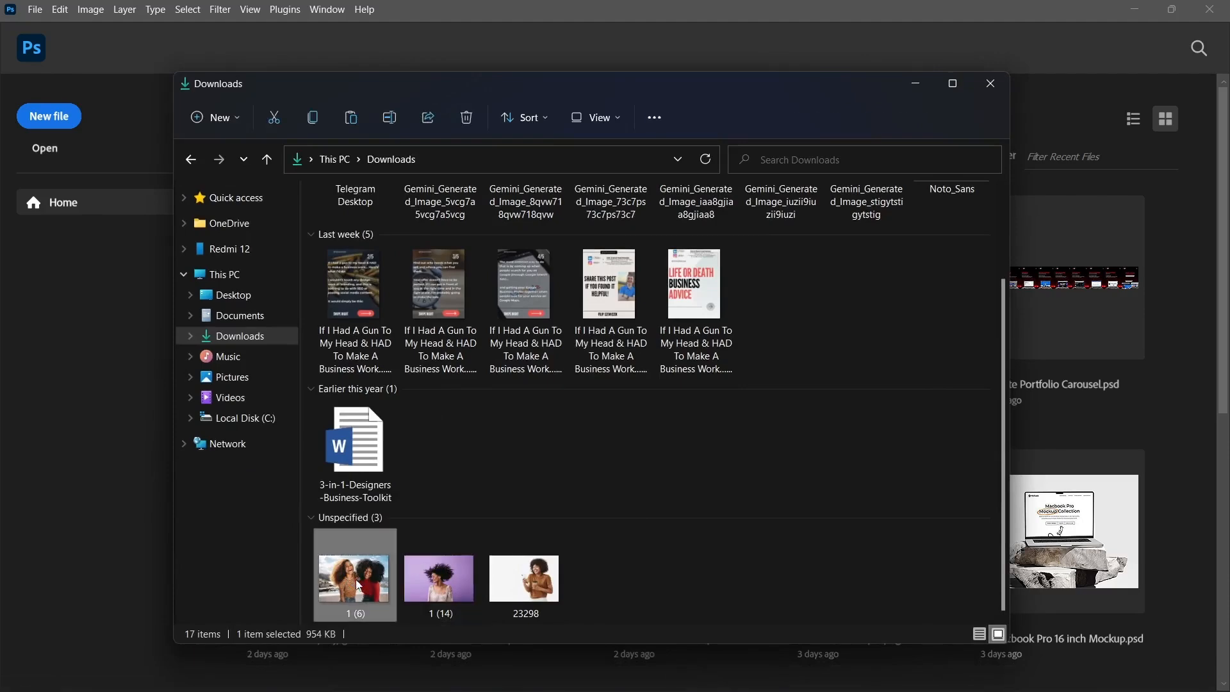
drag(359, 586, 25, 417)
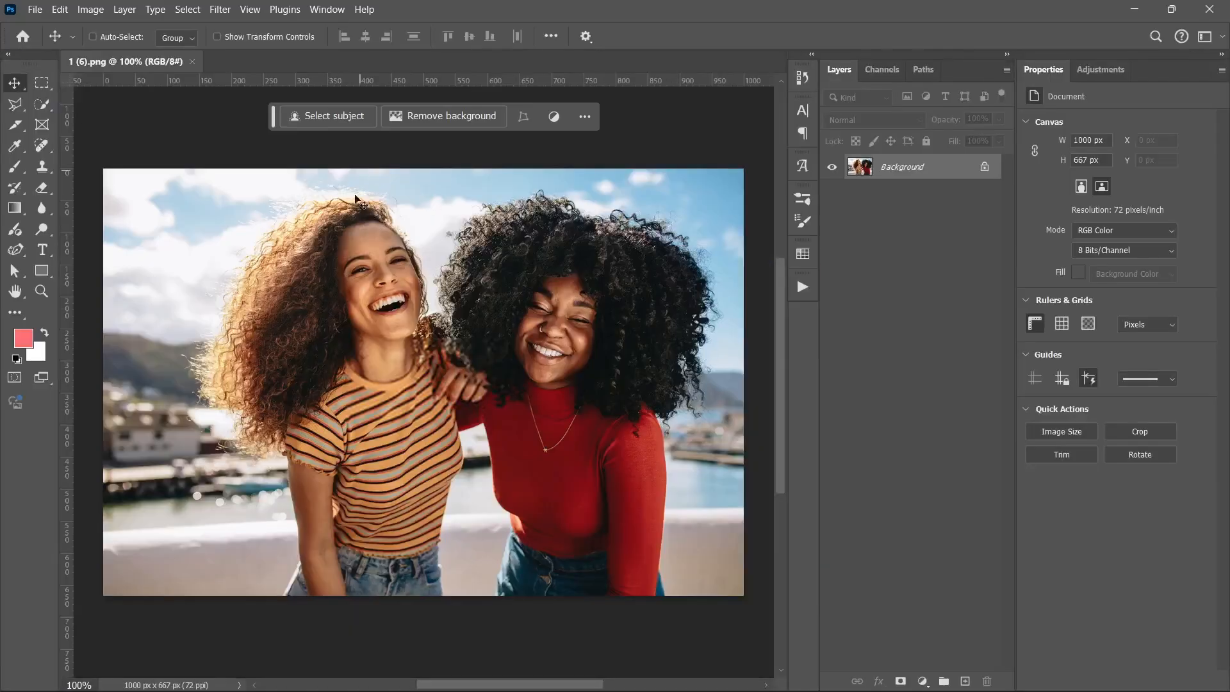
Open the photo in the Select and Mask workspace and set the red overlay's opacity to 48%.
scroll(248, 255, up, 1)
scroll(248, 254, up, 6)
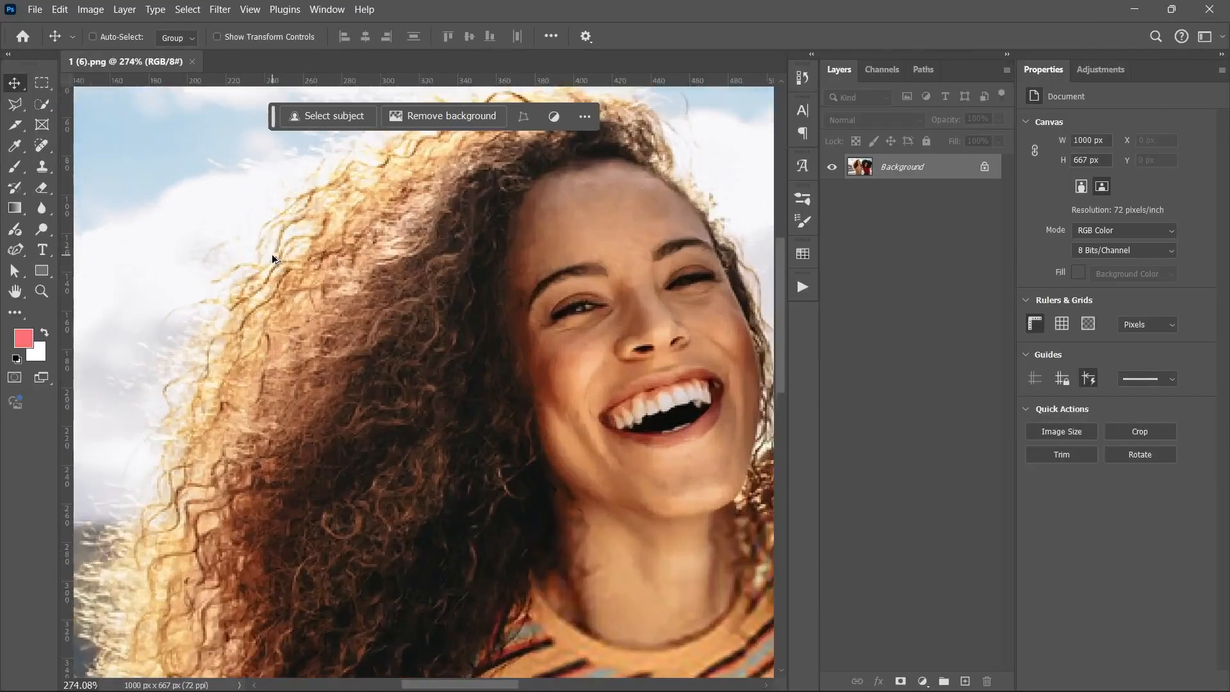
scroll(275, 261, down, 6)
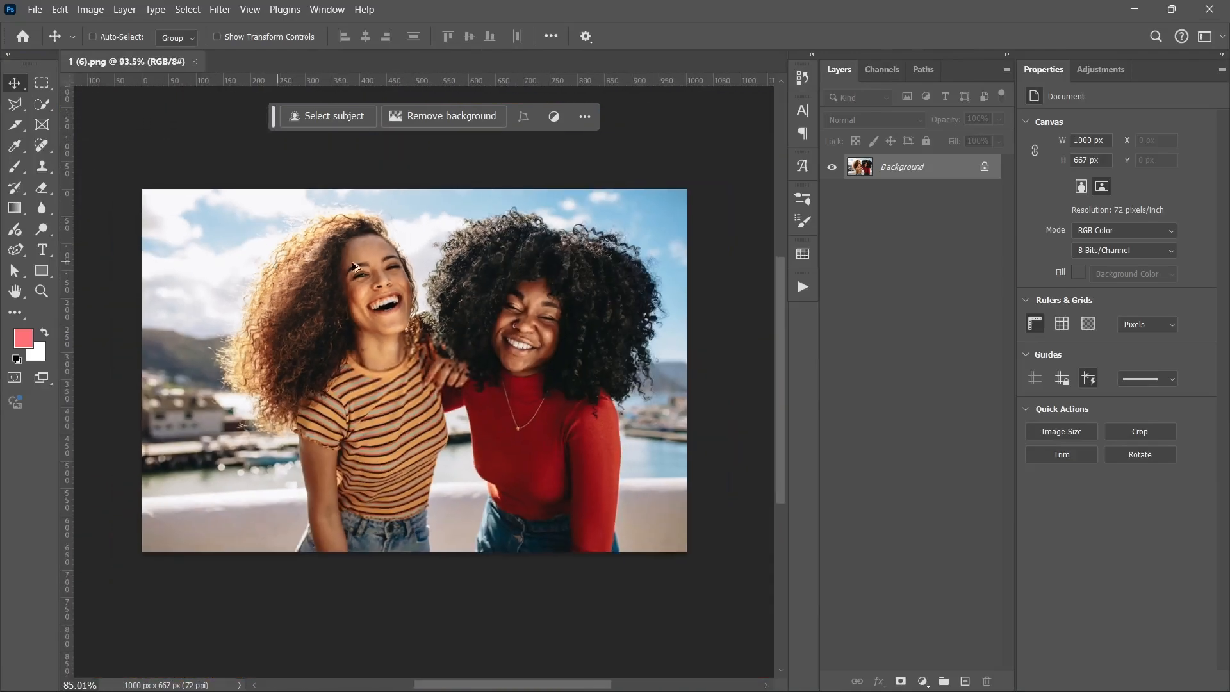
scroll(442, 287, up, 1)
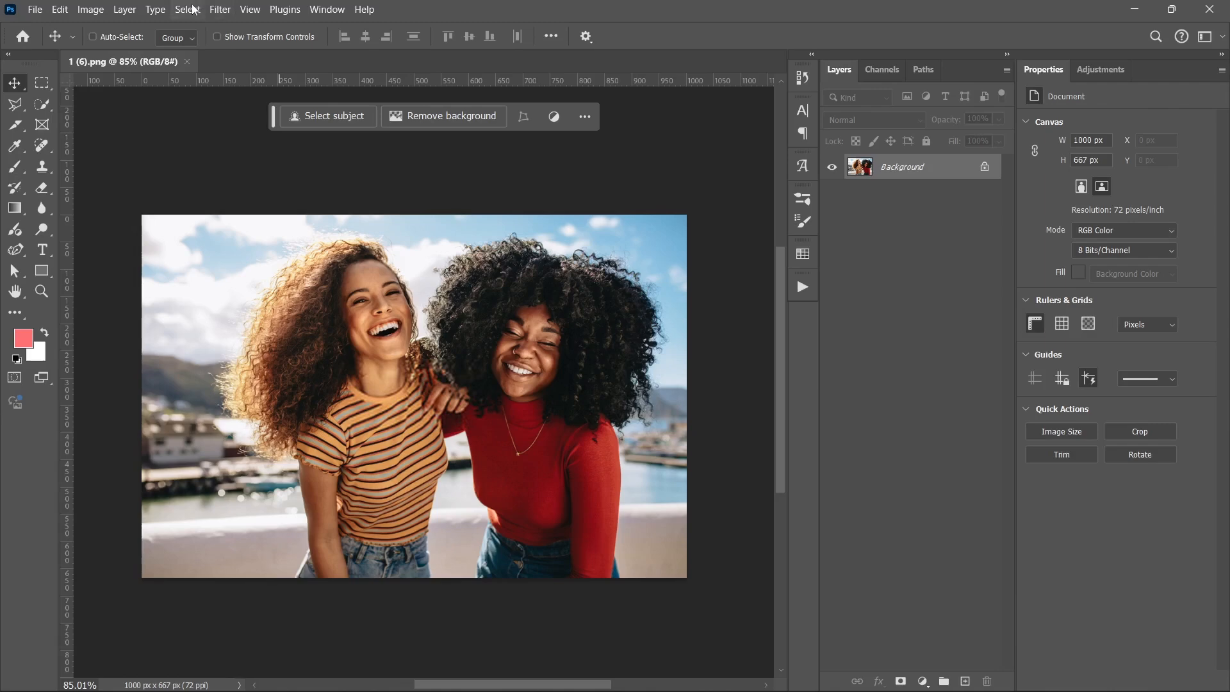
click(190, 10)
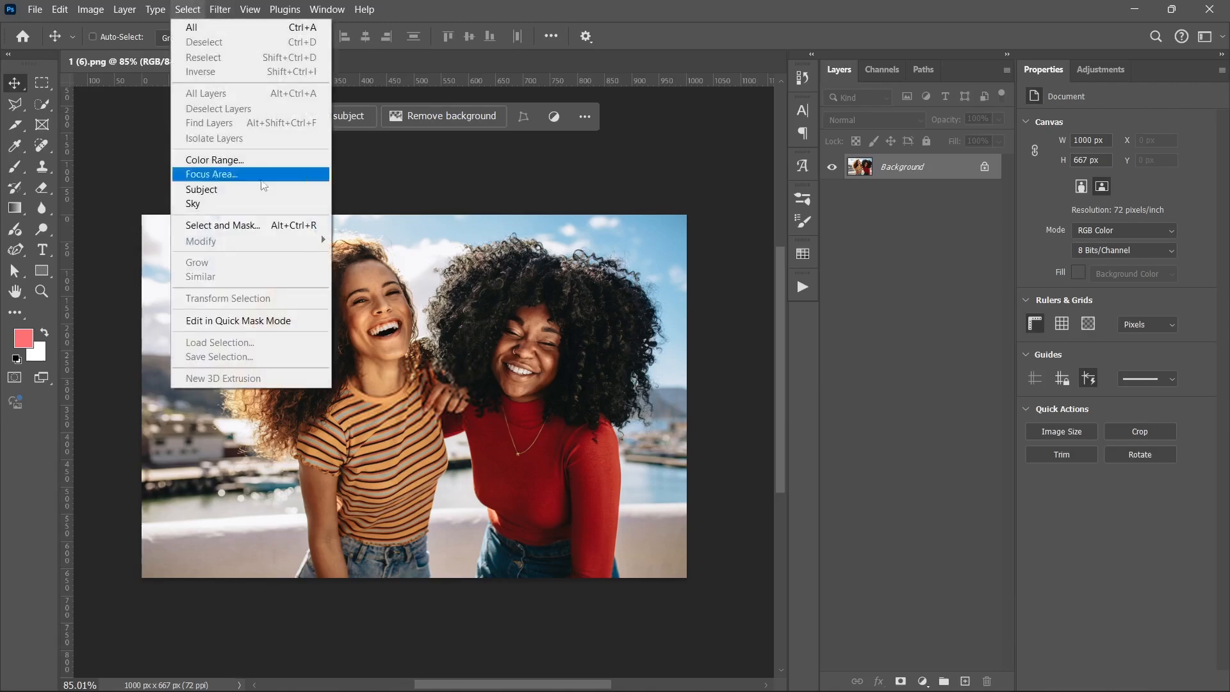
click(234, 226)
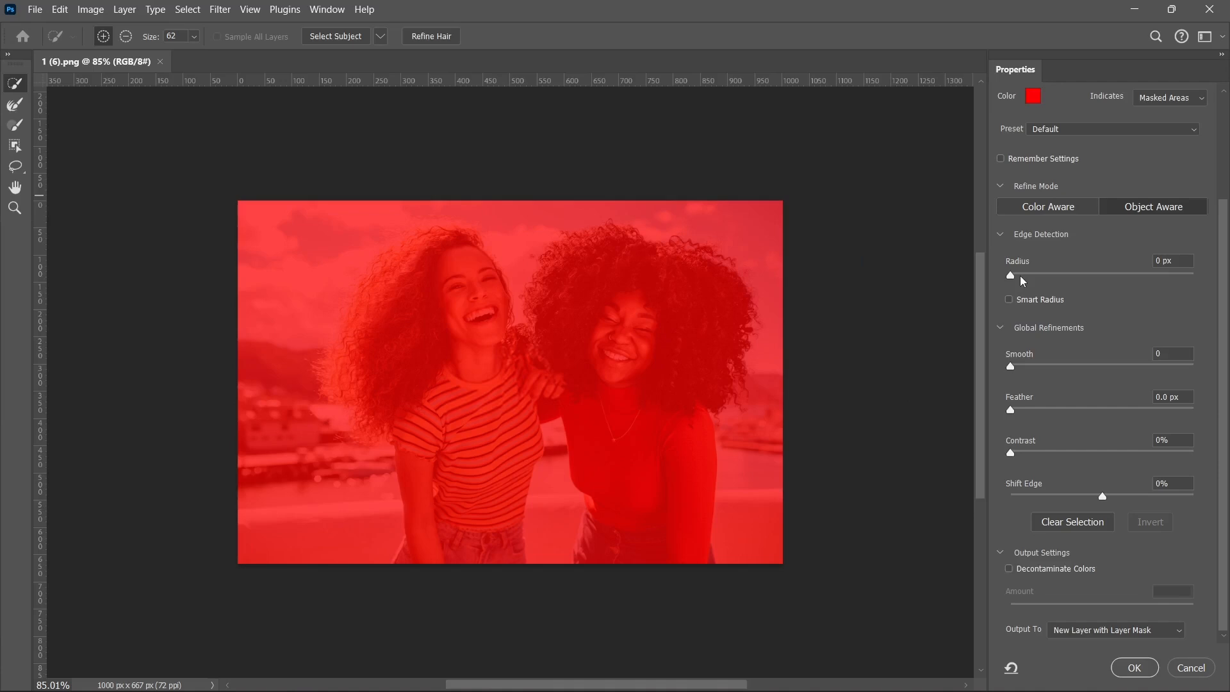
scroll(1025, 282, up, 3)
mouse_move(1093, 172)
mouse_down()
mouse_move(1077, 174)
mouse_move(1099, 168)
mouse_up()
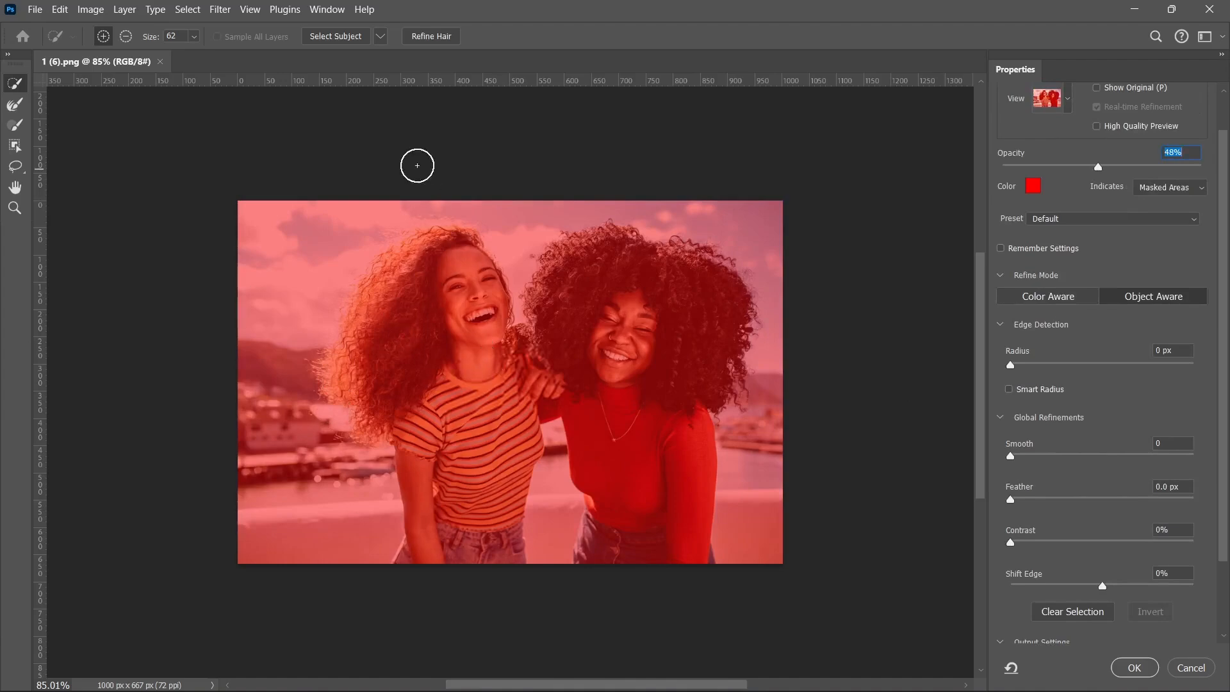
Select the two women automatically as the subject and apply Refine Hair to the selection.
click(321, 39)
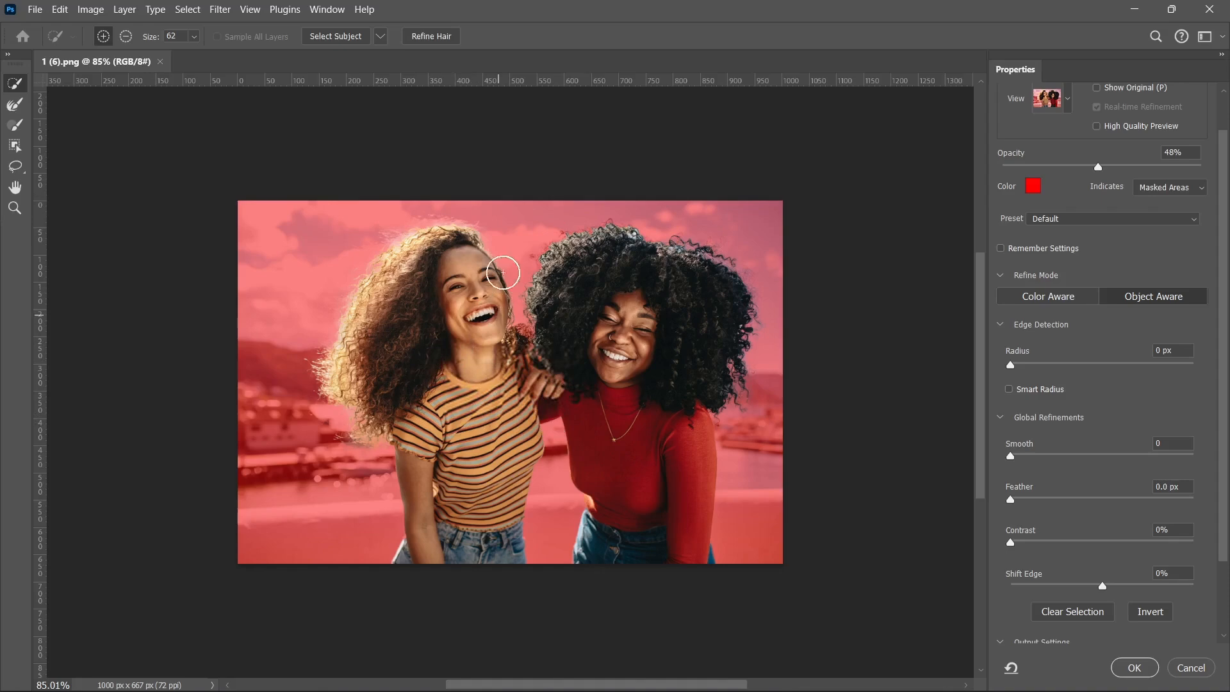
click(432, 37)
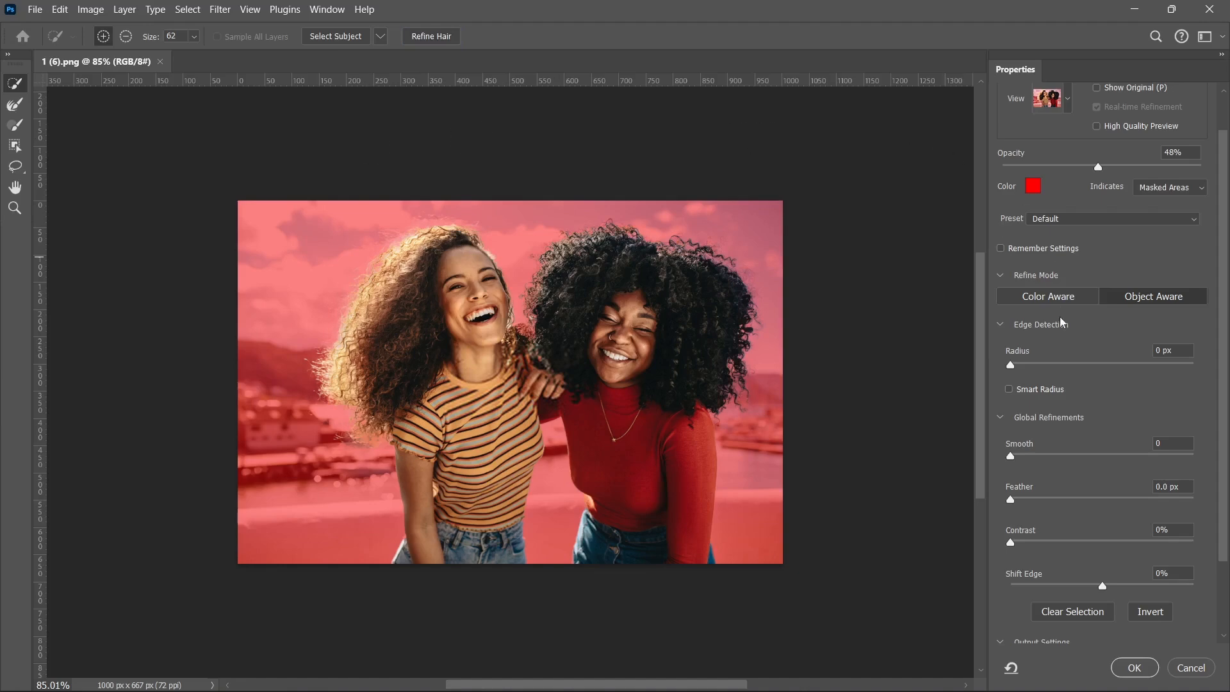
Enable Decontaminate Colors and output the selection as a new layer with a layer mask.
scroll(1063, 321, down, 3)
scroll(1059, 321, down, 1)
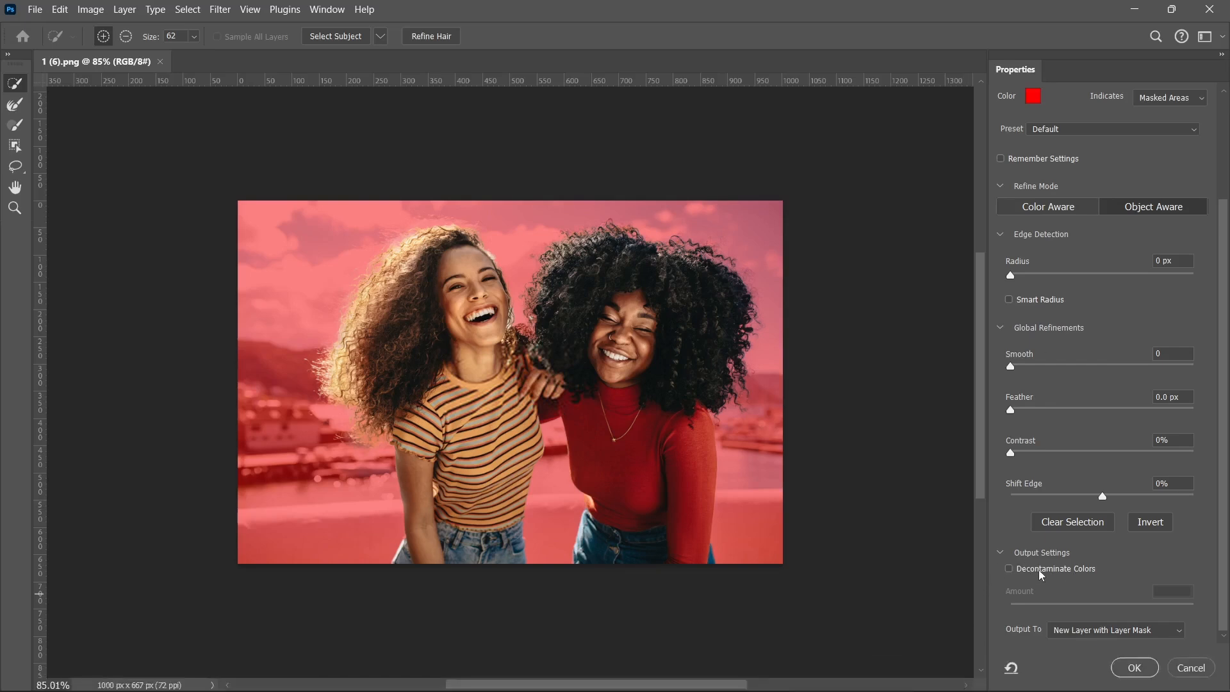
click(1011, 570)
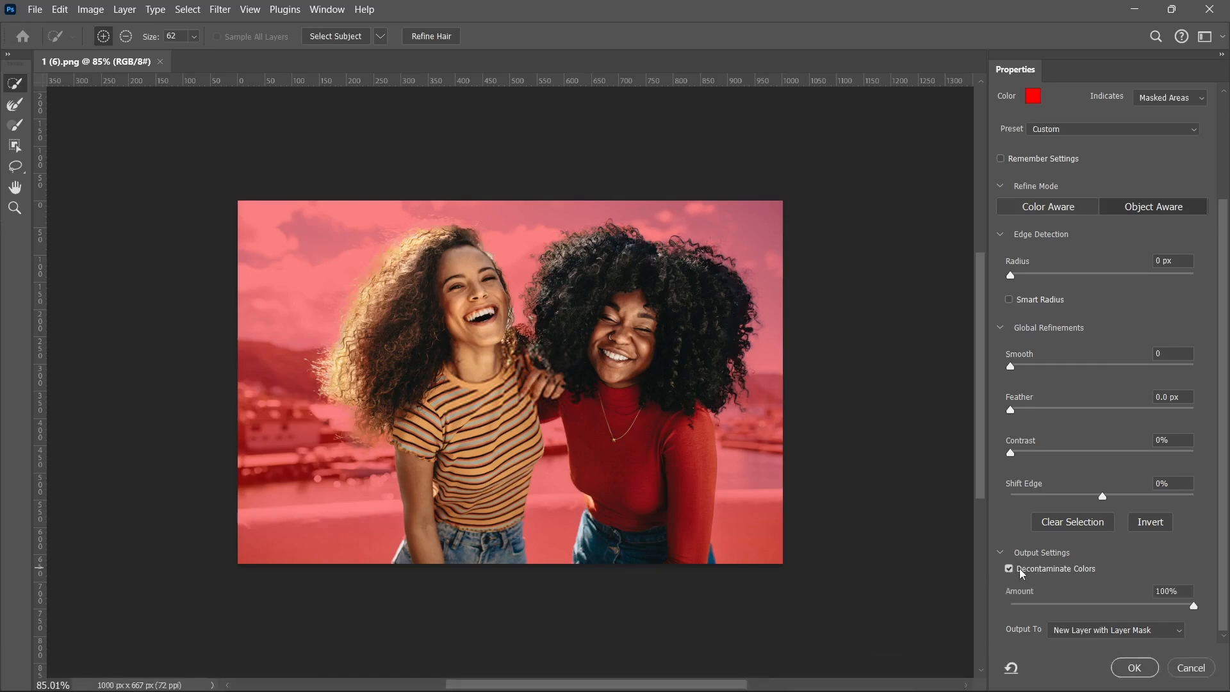
click(1136, 668)
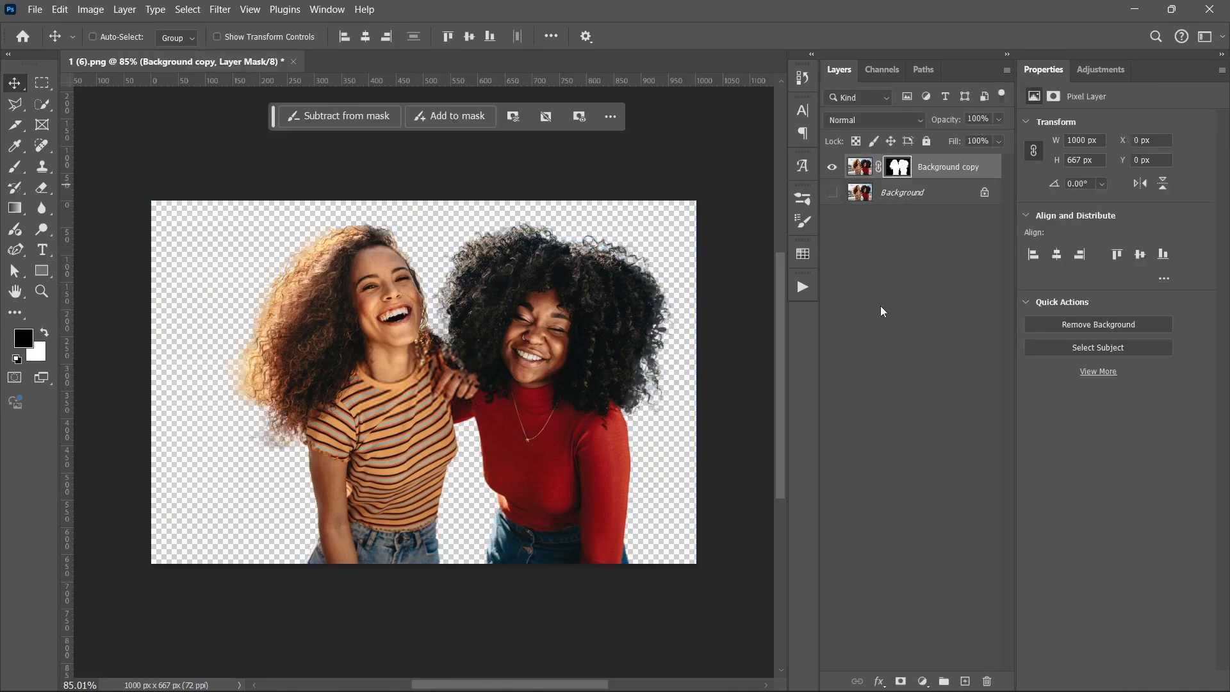
Close the 1 (6).png document without saving its changes.
click(871, 252)
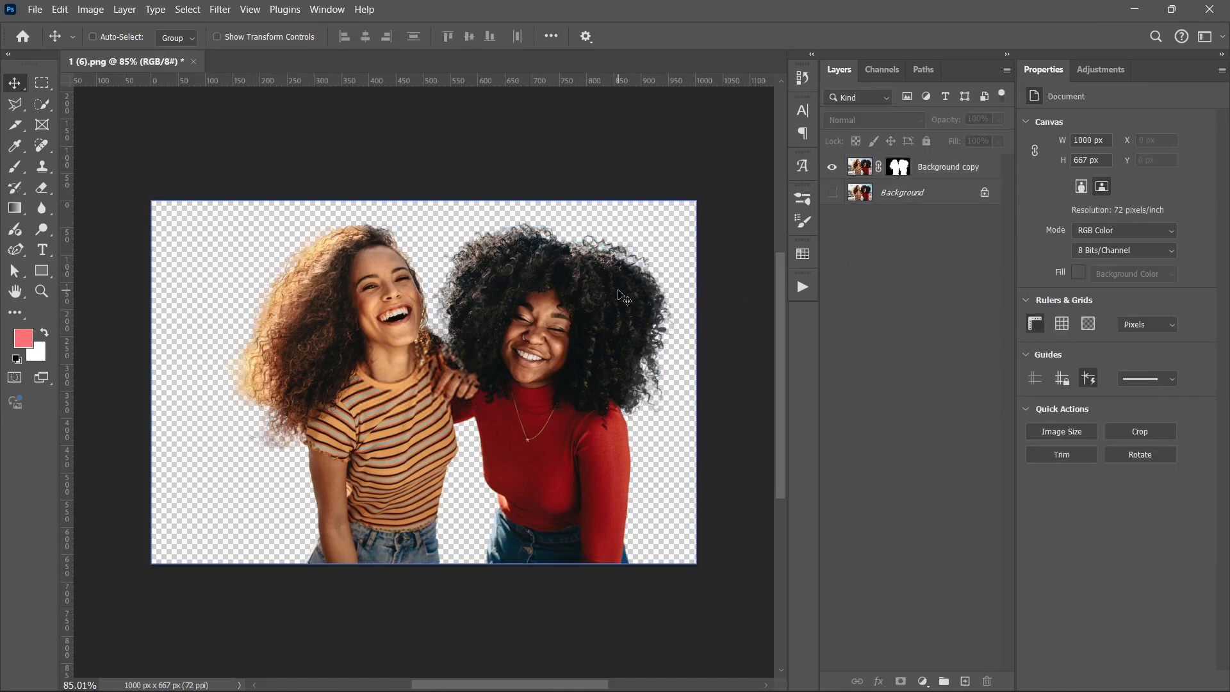
scroll(599, 243, up, 5)
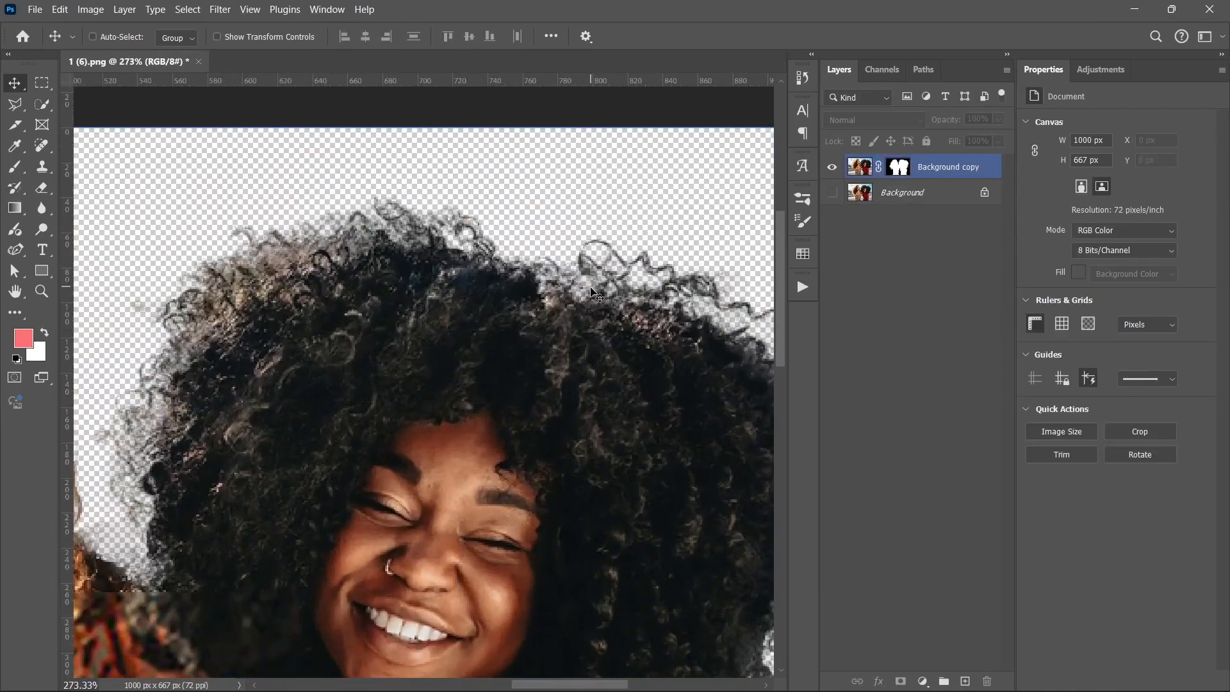
scroll(298, 268, down, 6)
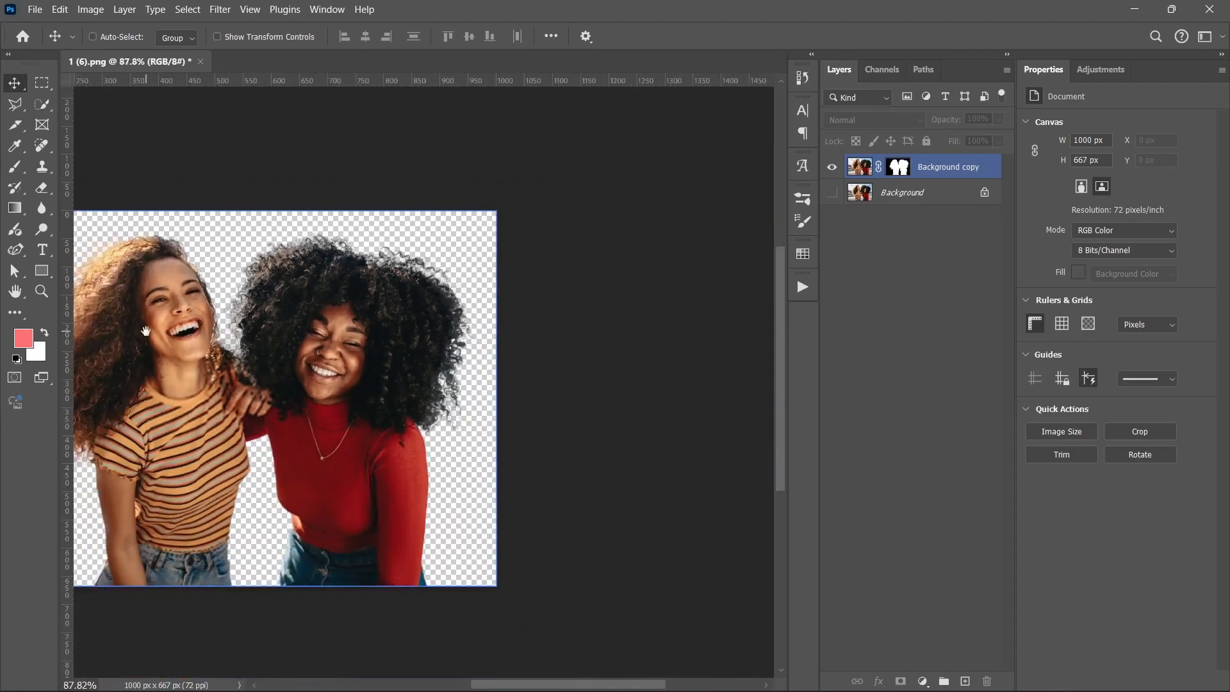
scroll(218, 314, up, 4)
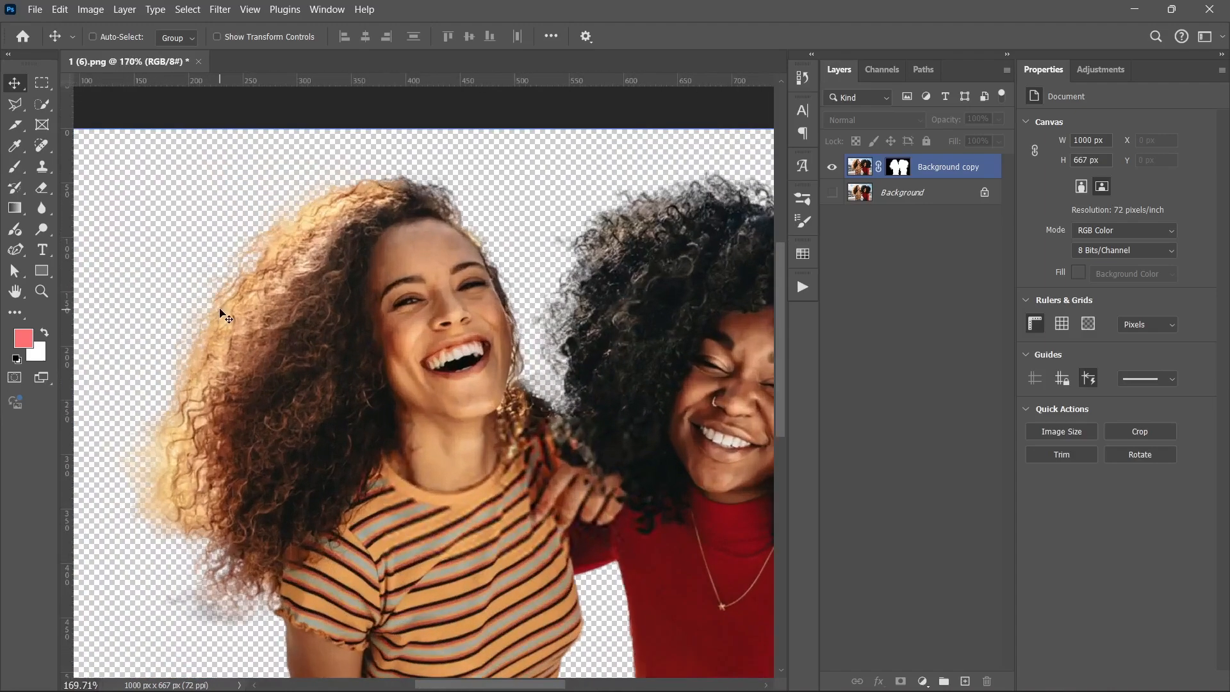
scroll(221, 307, down, 5)
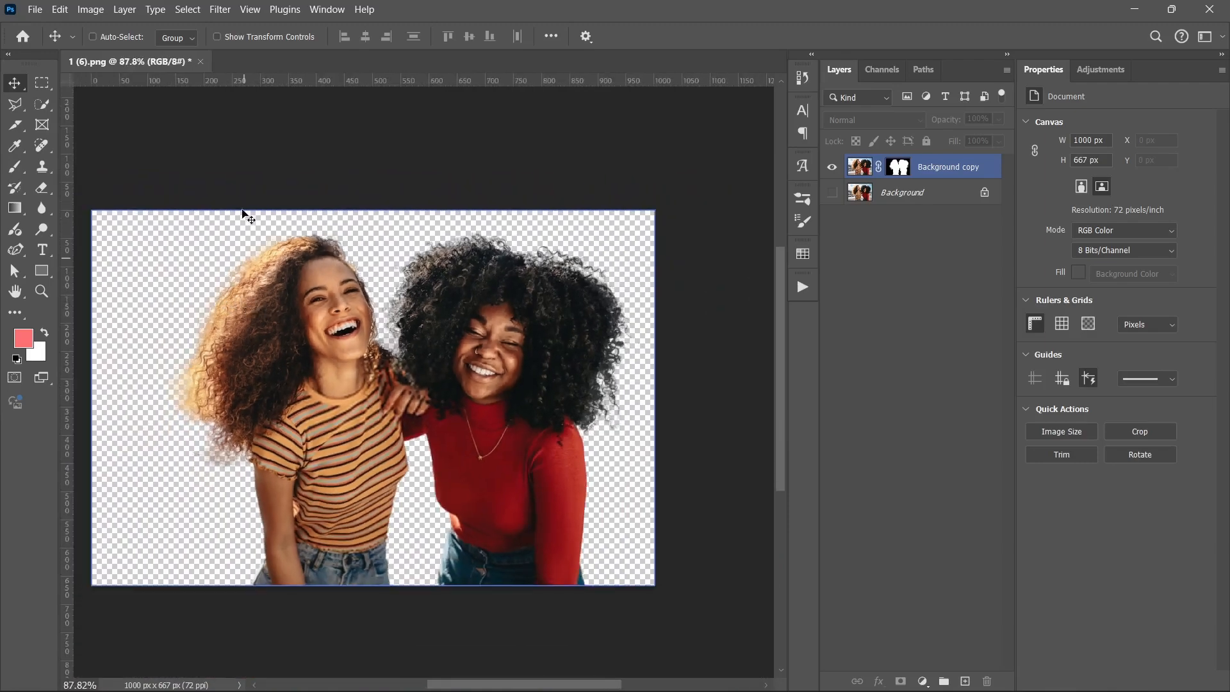
click(201, 61)
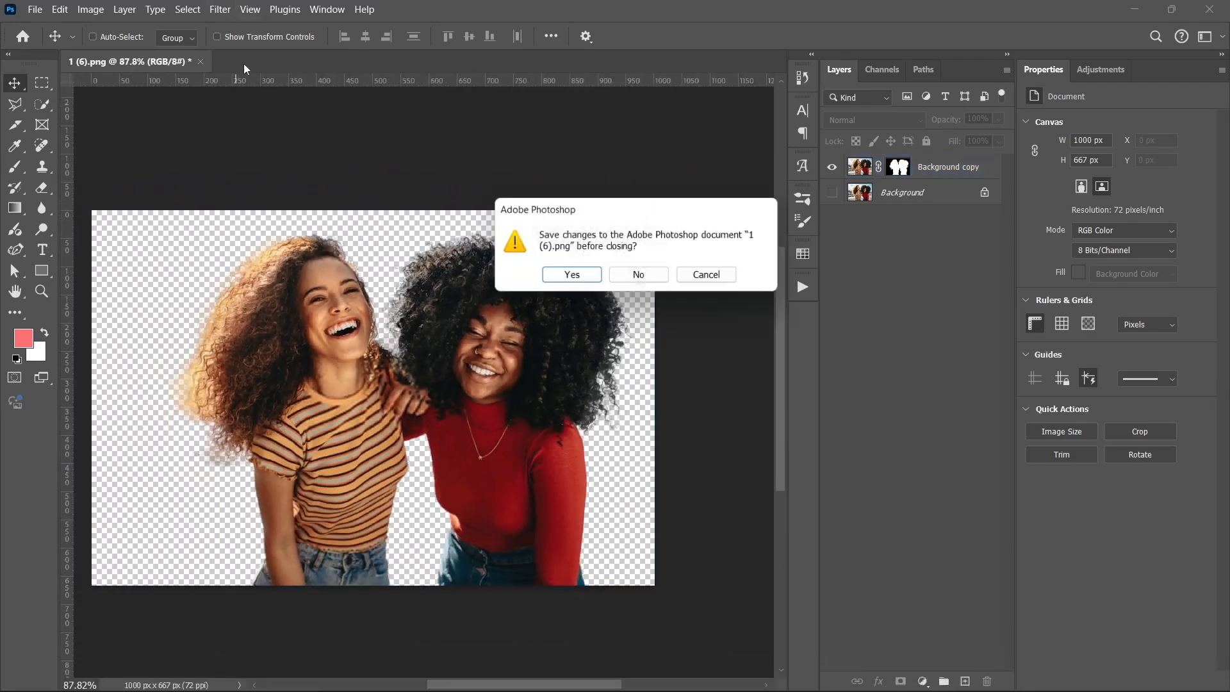
click(639, 276)
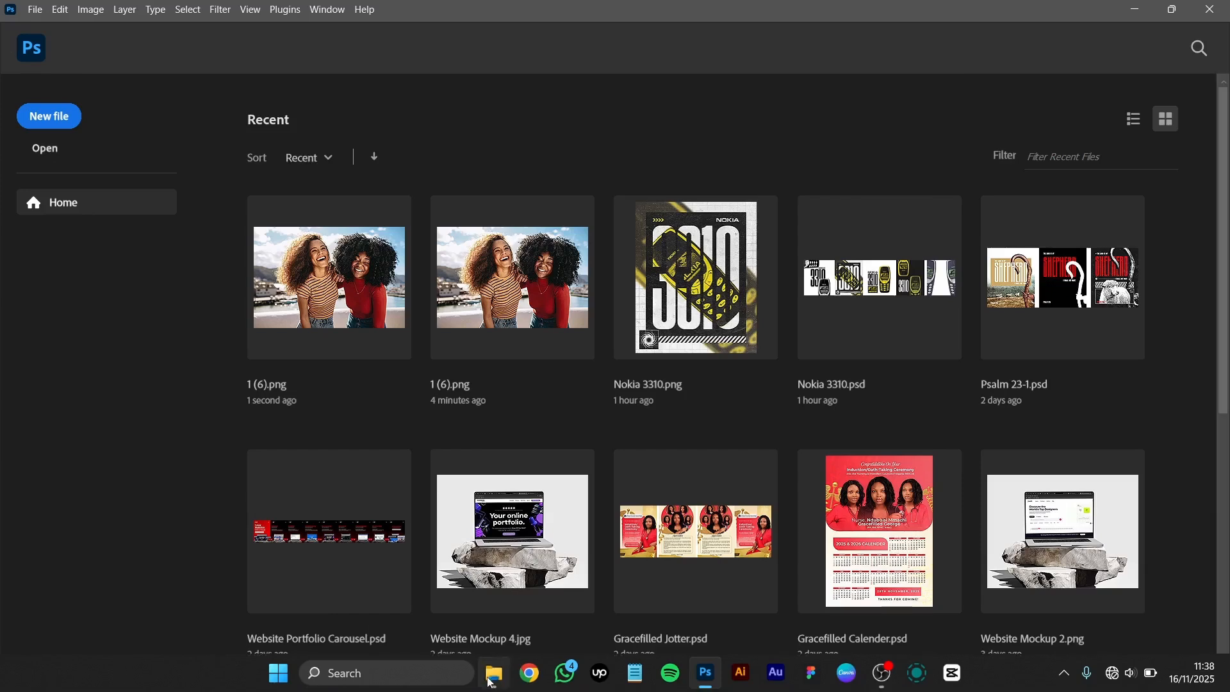
Open the image 1 (14).jpg from the Downloads folder in Photoshop.
click(493, 680)
double_click(424, 580)
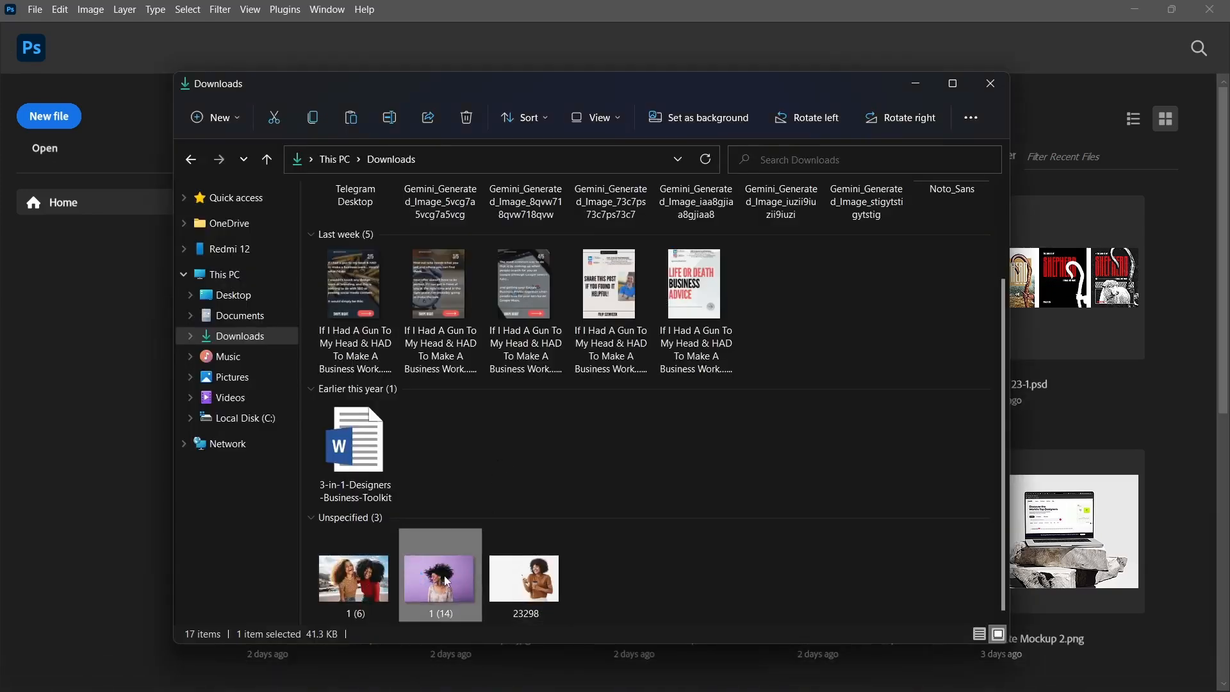
drag(447, 581, 101, 477)
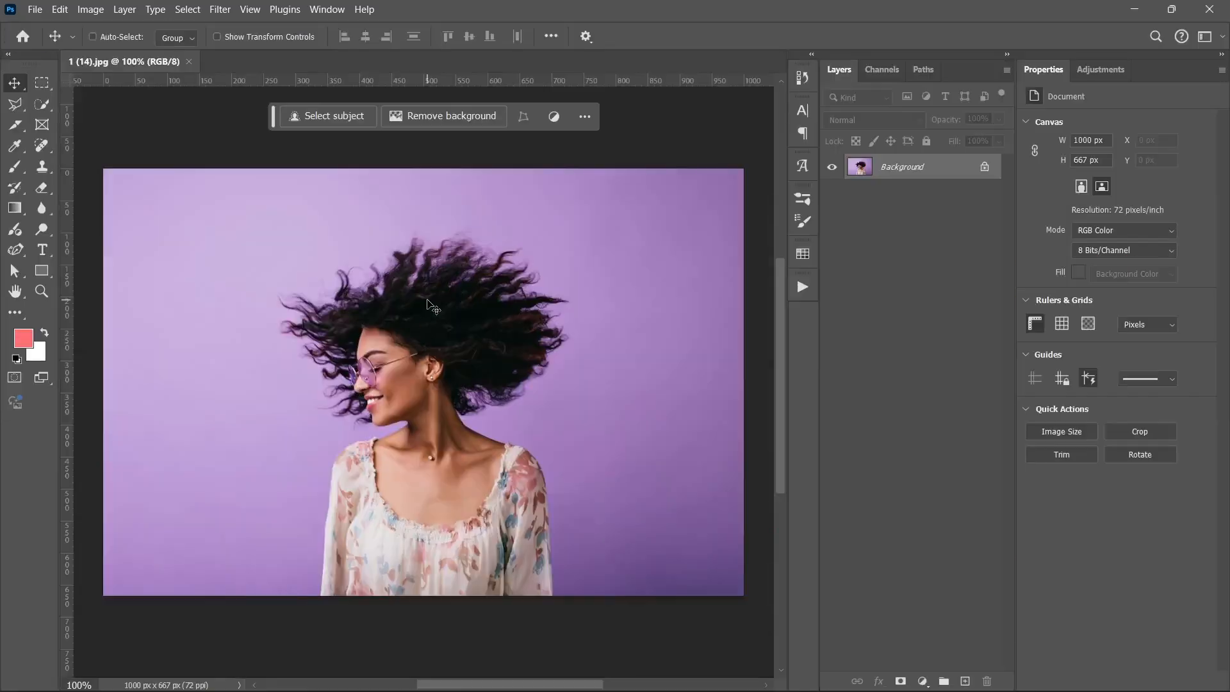
In Select and Mask, select the woman on the purple background as the subject and apply Refine Hair.
scroll(428, 300, up, 4)
scroll(427, 300, down, 5)
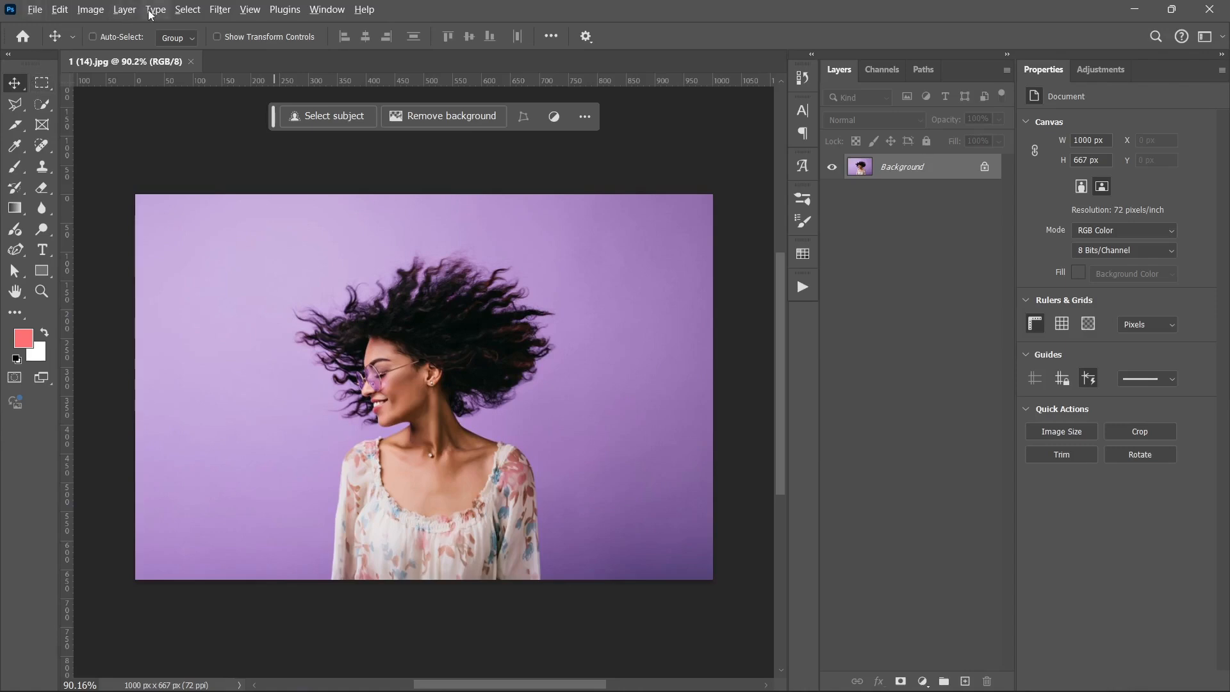
click(187, 10)
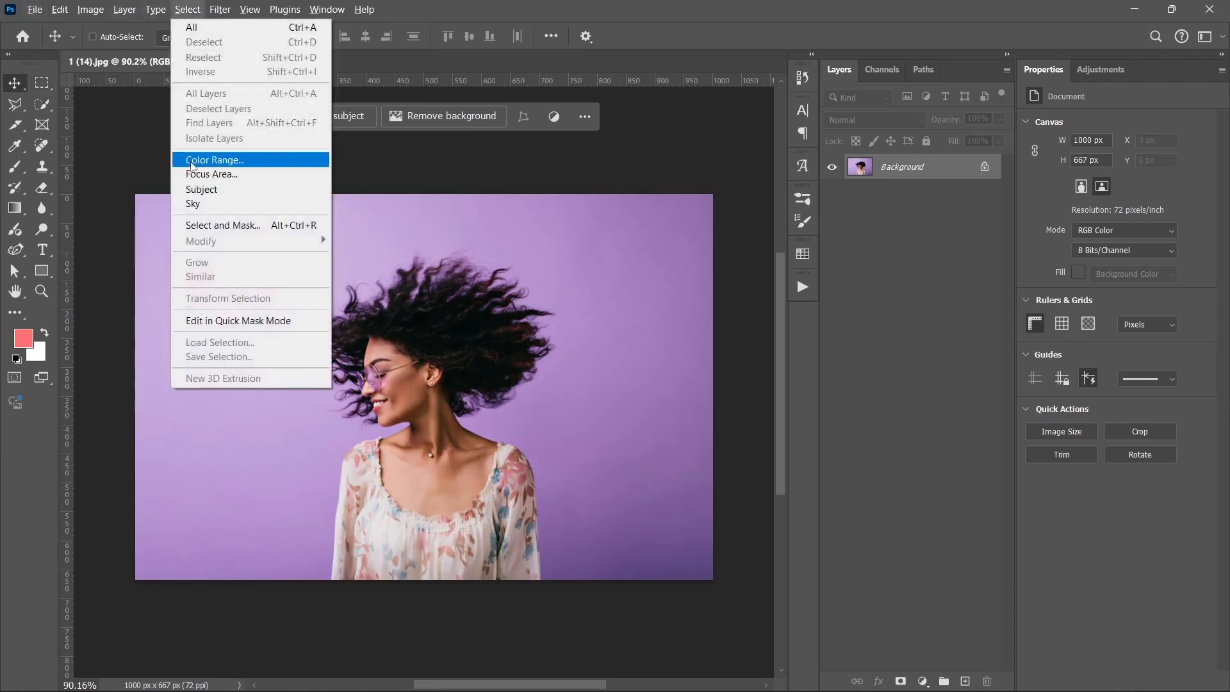
click(223, 228)
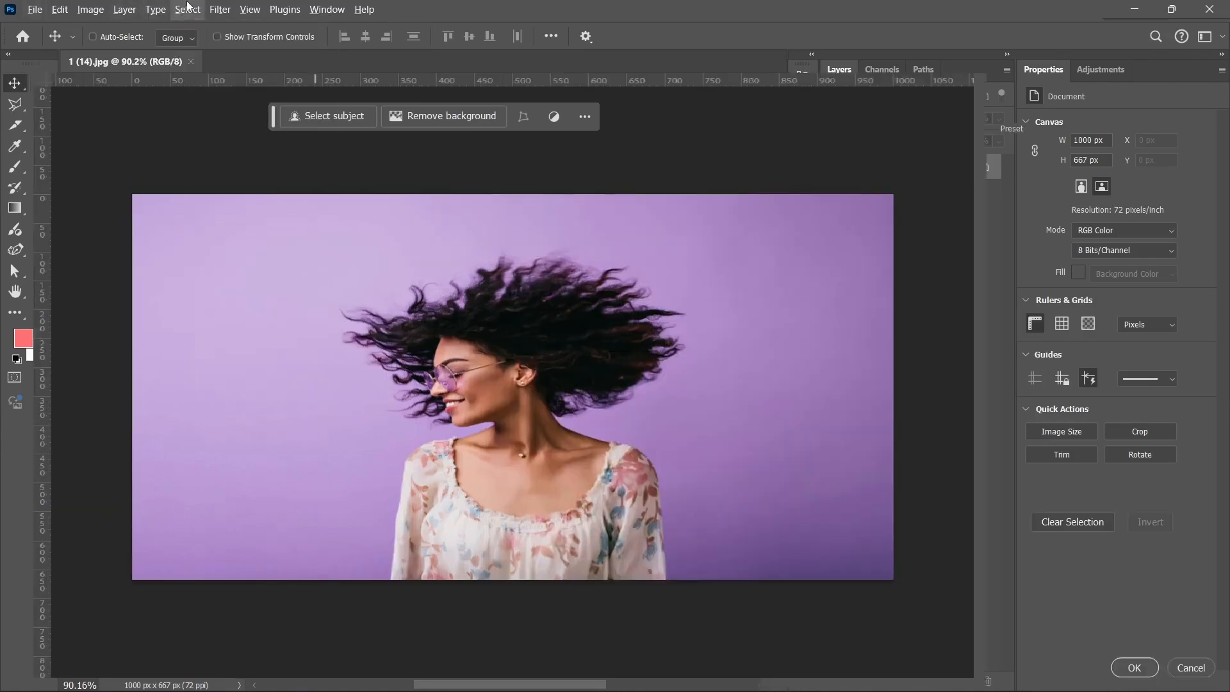
click(187, 7)
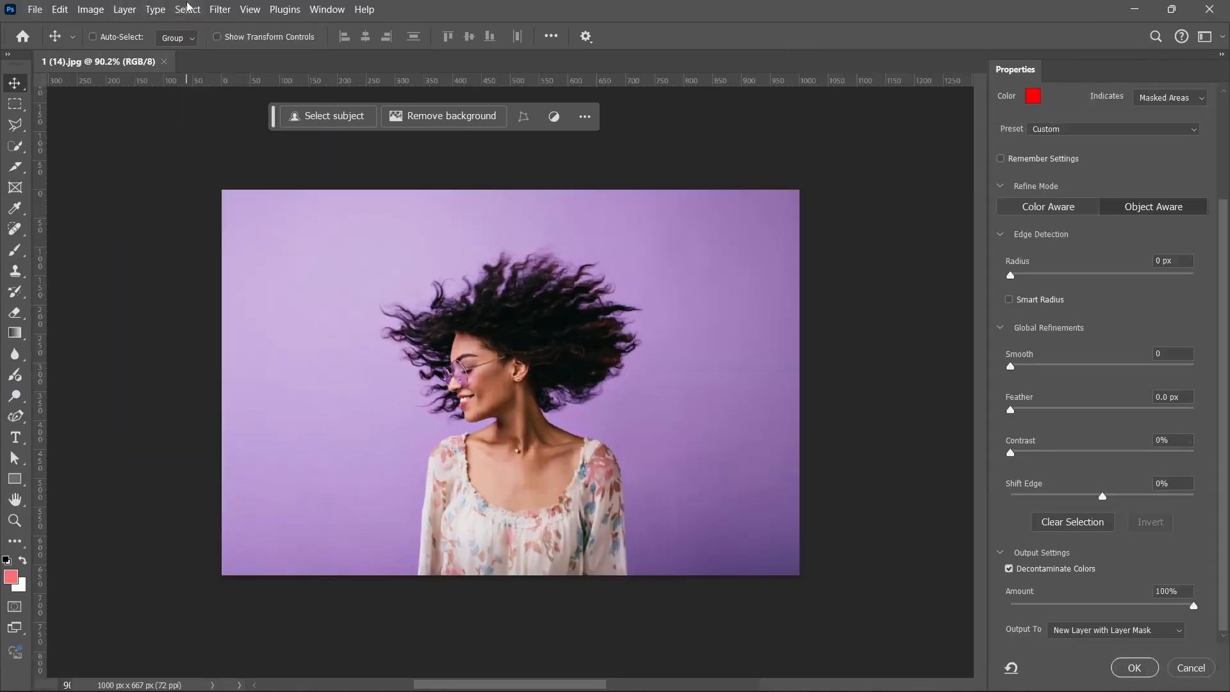
click(391, 193)
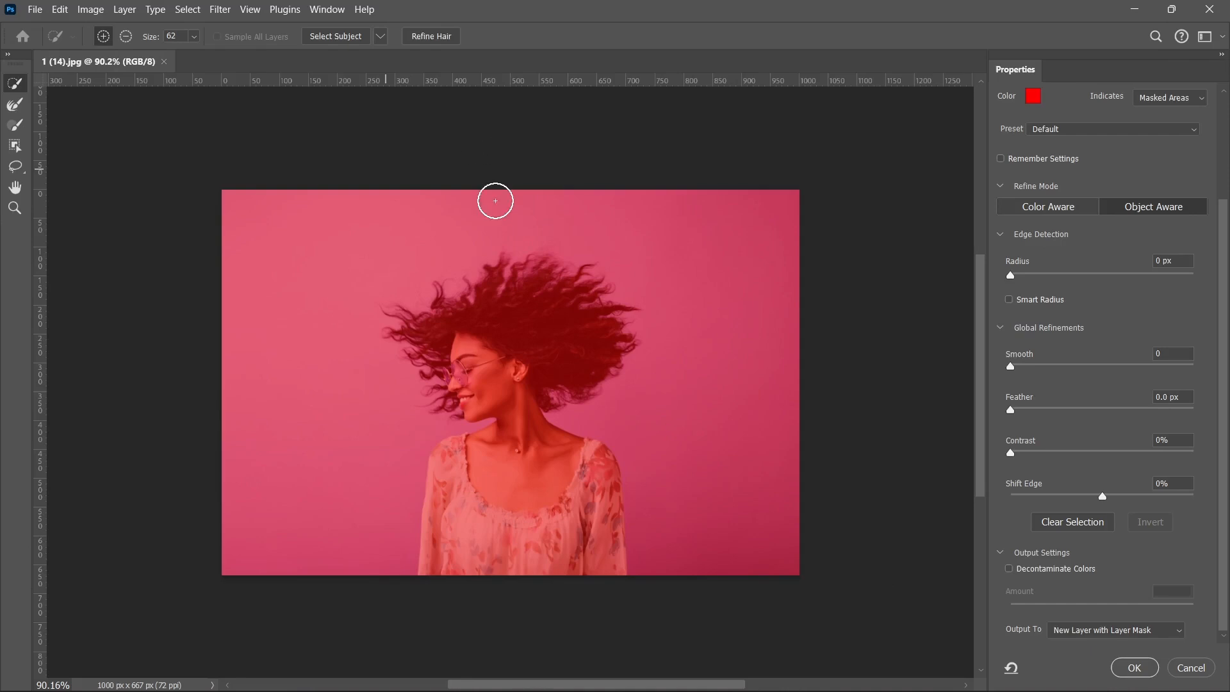
click(344, 39)
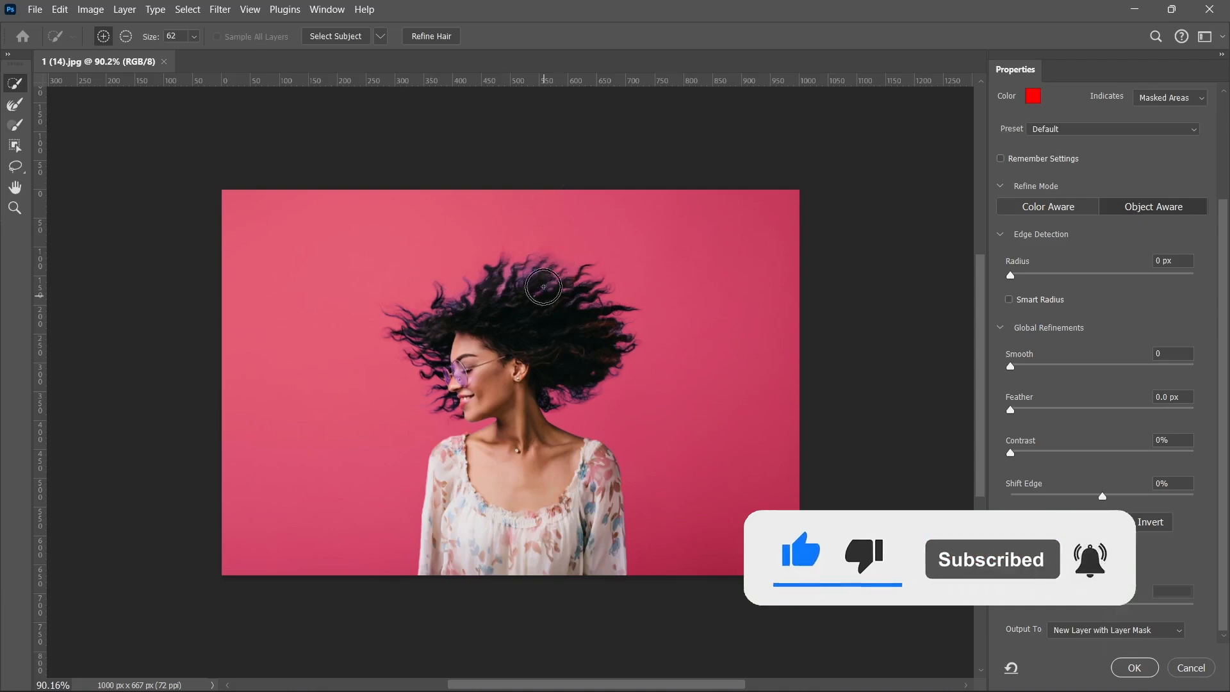
click(441, 40)
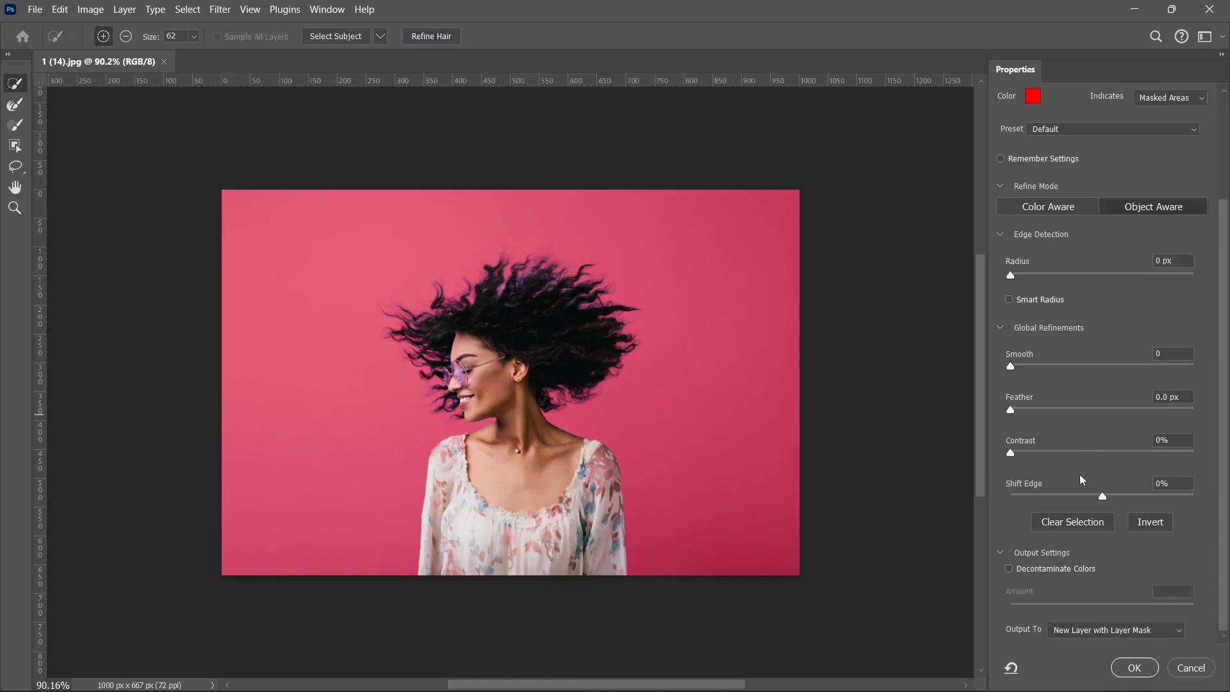
Decontaminate the colors of the woman's selection and output it to a new layer with a layer mask.
click(1010, 569)
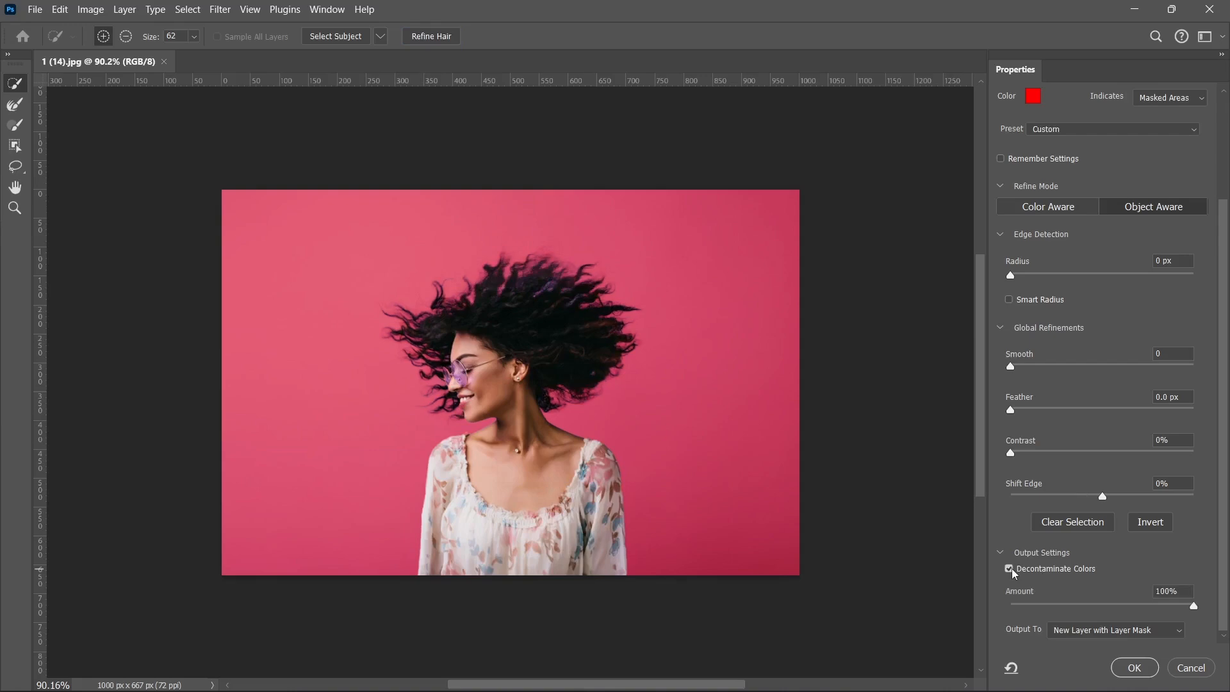
click(1133, 669)
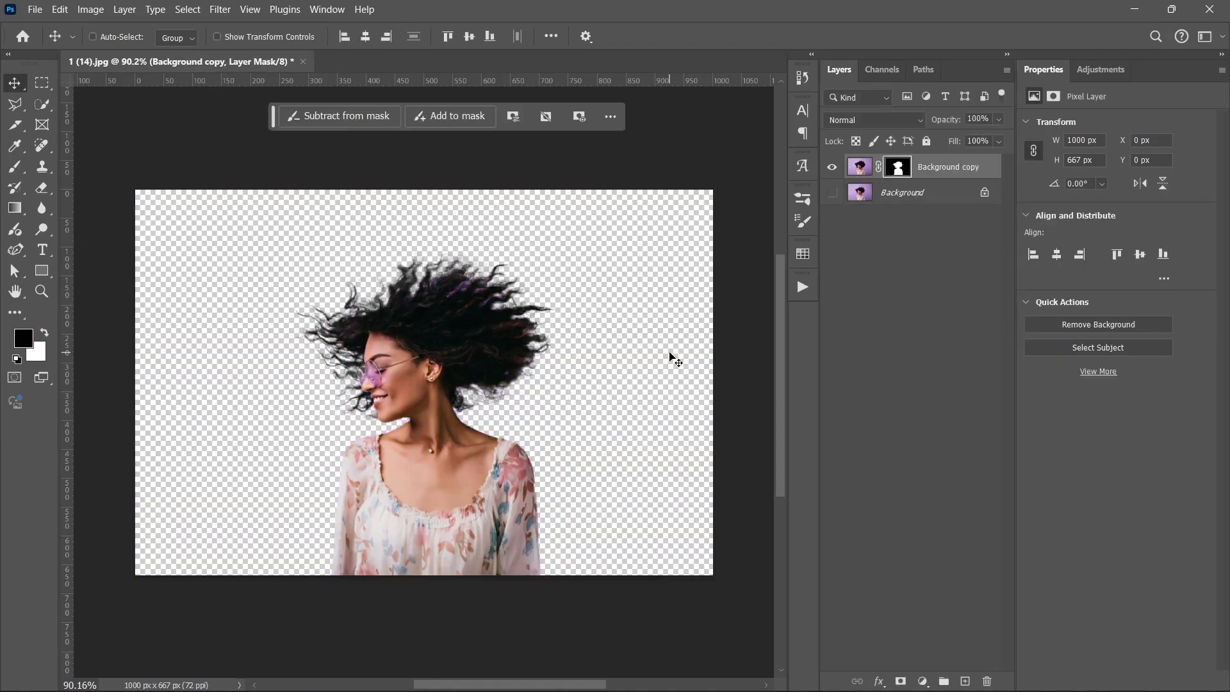
Preview the woman's cutout against purple c000ff and turquoise 00ffba using a Solid Color fill above the Background layer, and discard the fill.
click(909, 194)
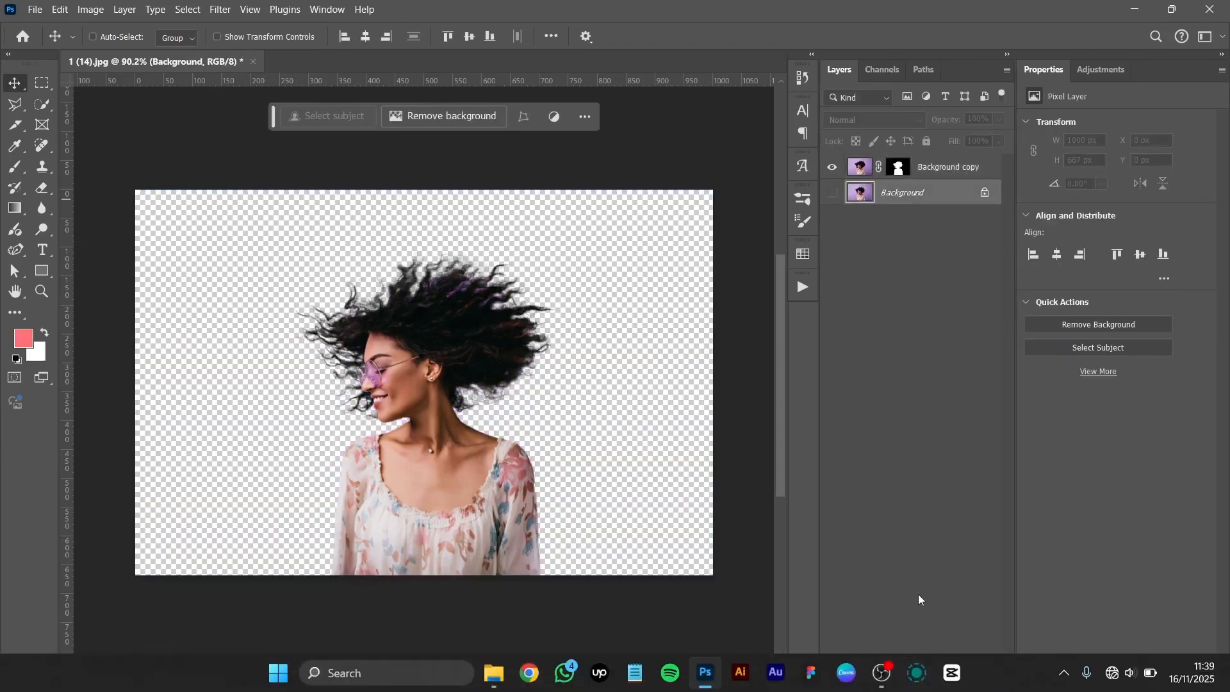
click(923, 681)
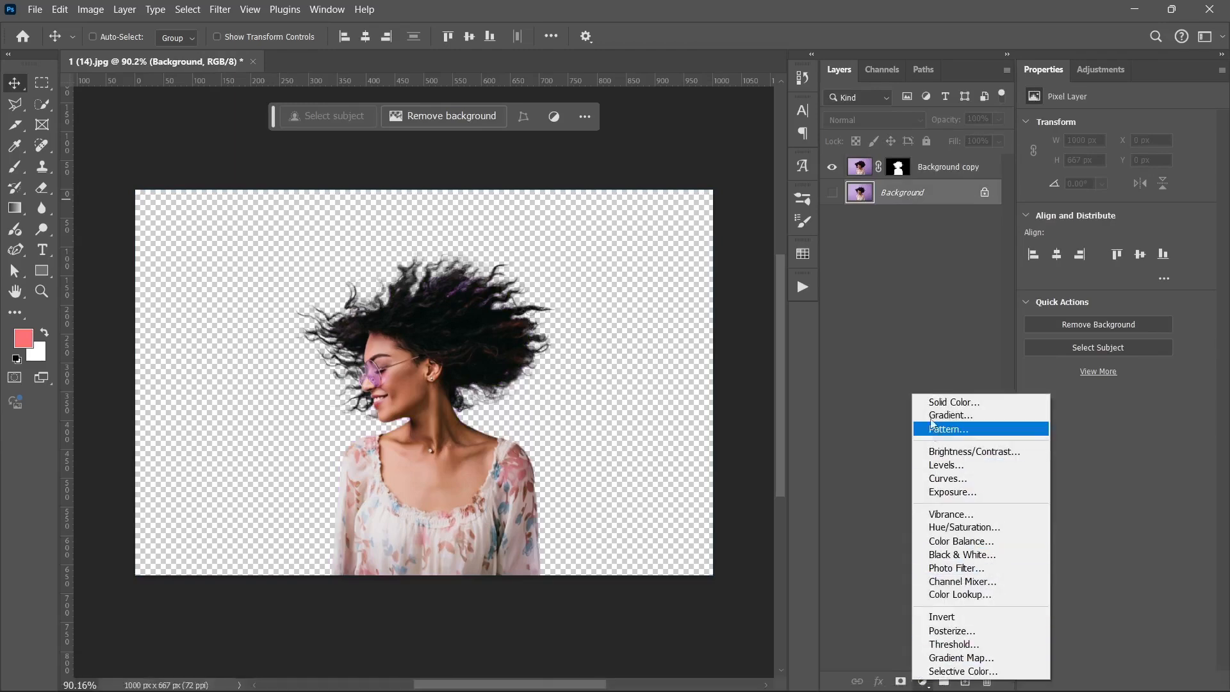
click(942, 399)
drag(930, 356, 898, 441)
drag(1040, 491, 1038, 327)
drag(929, 341, 1043, 251)
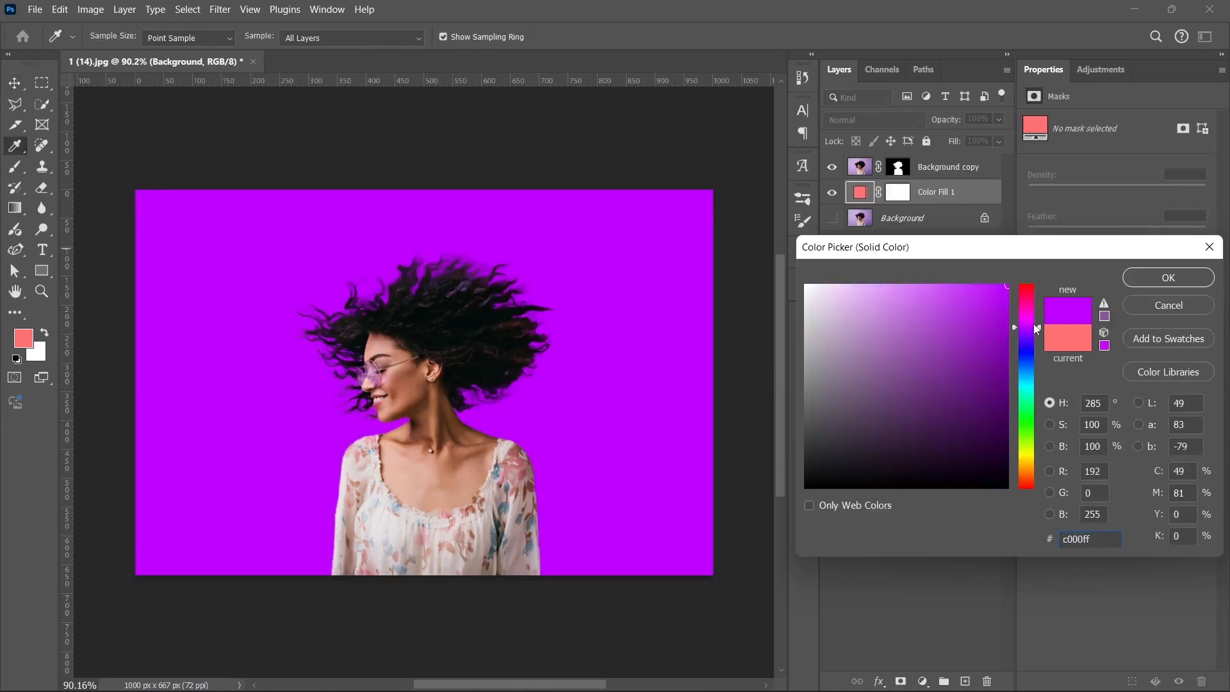
drag(1037, 327, 1041, 400)
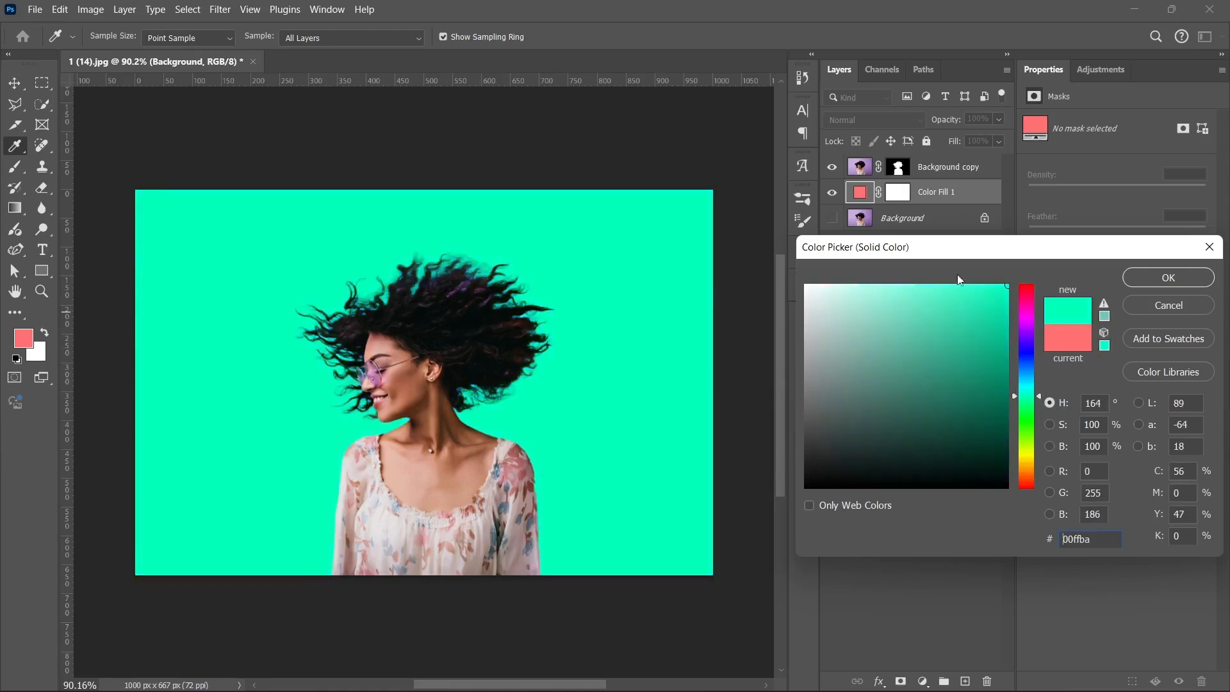
click(1145, 303)
click(14, 83)
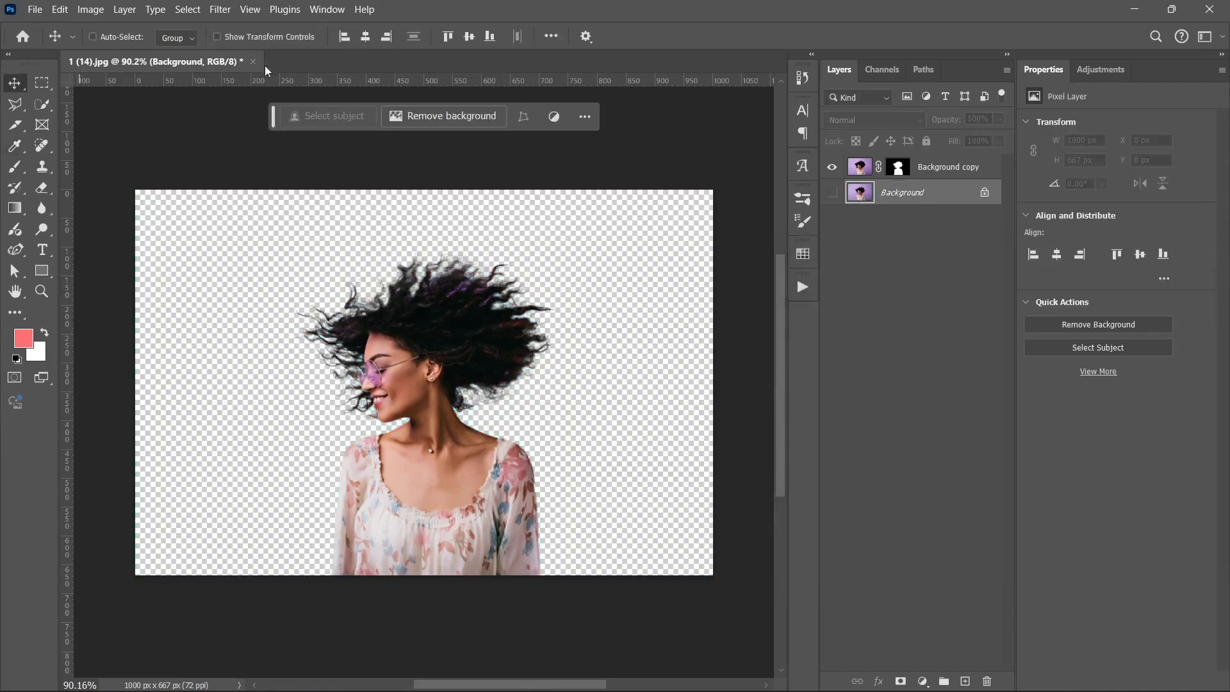
click(254, 62)
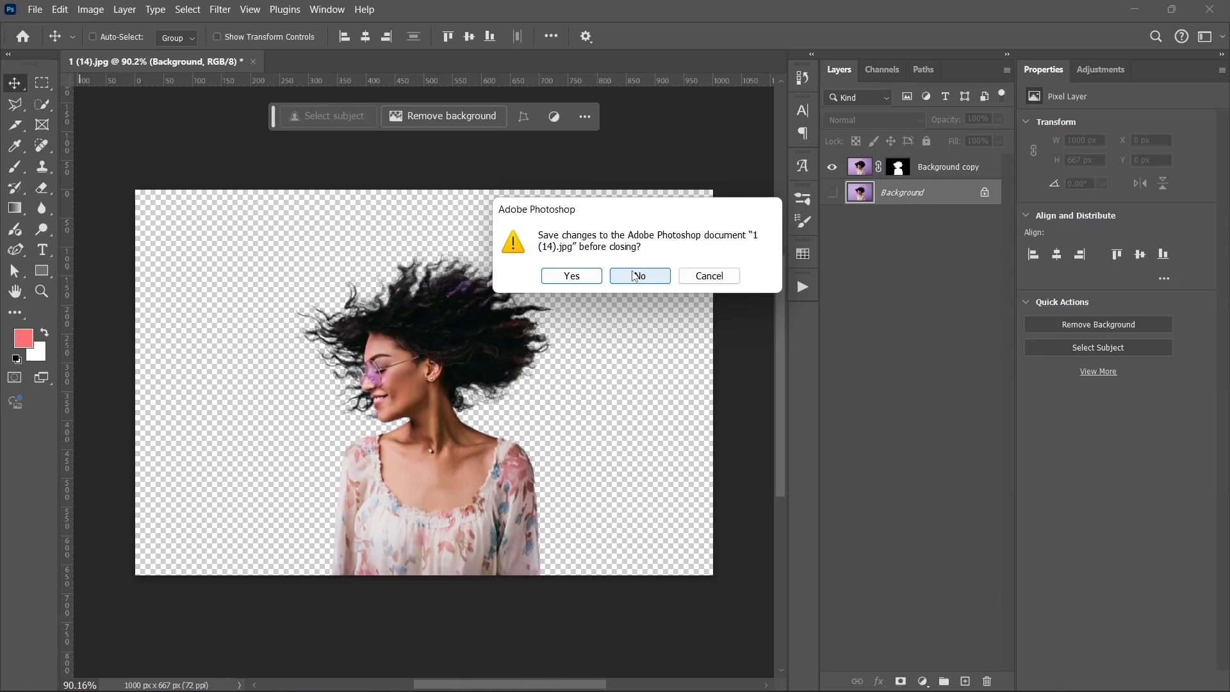
click(709, 276)
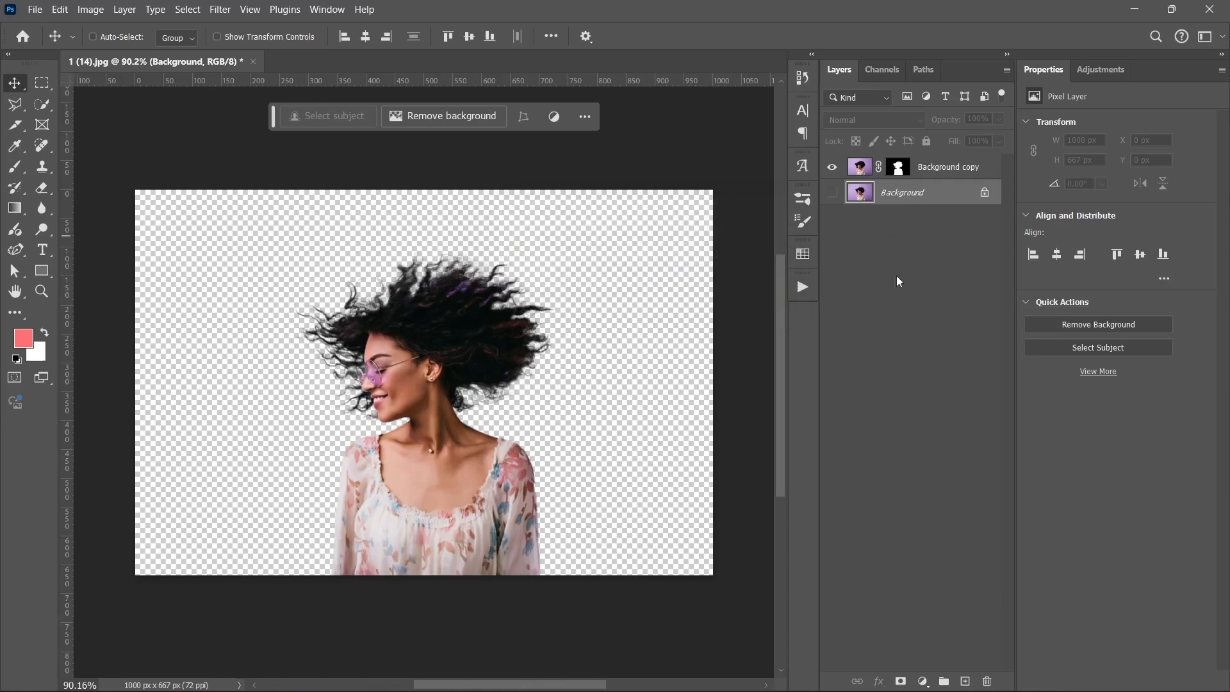
click(892, 315)
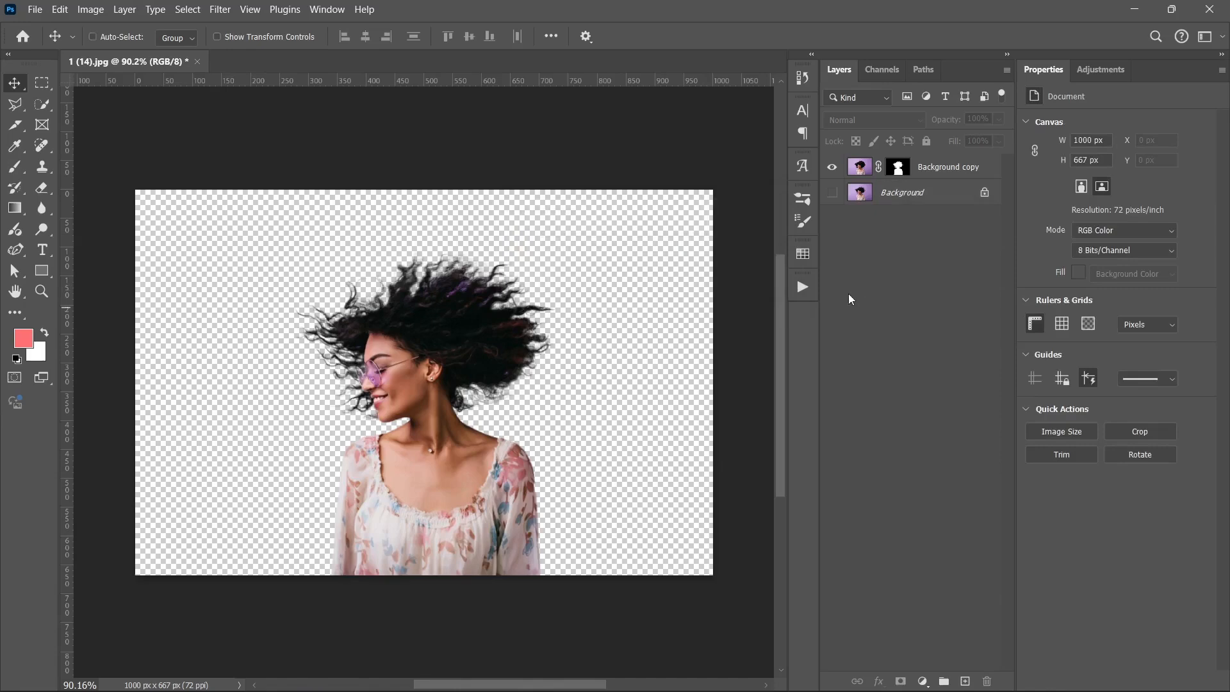
Export the cutout as a transparent PNG named Crazy Hair Lady in the Photoshop Exports folder.
key(ctrl+alt+shift+w)
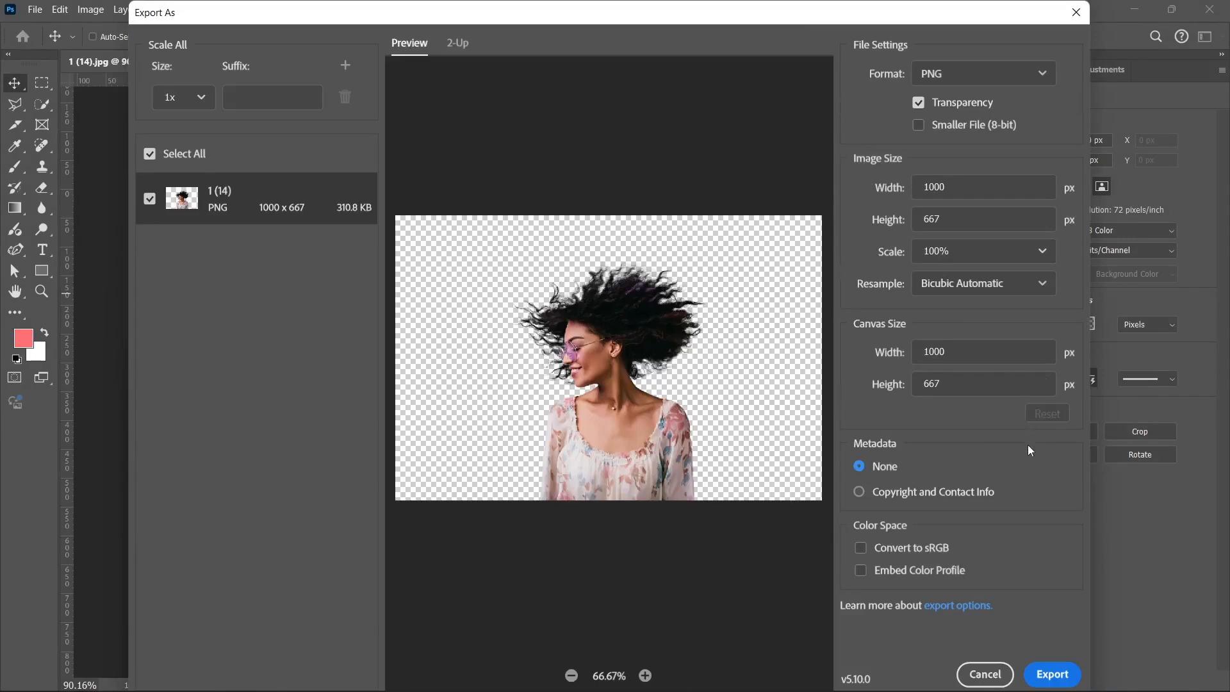
click(1056, 673)
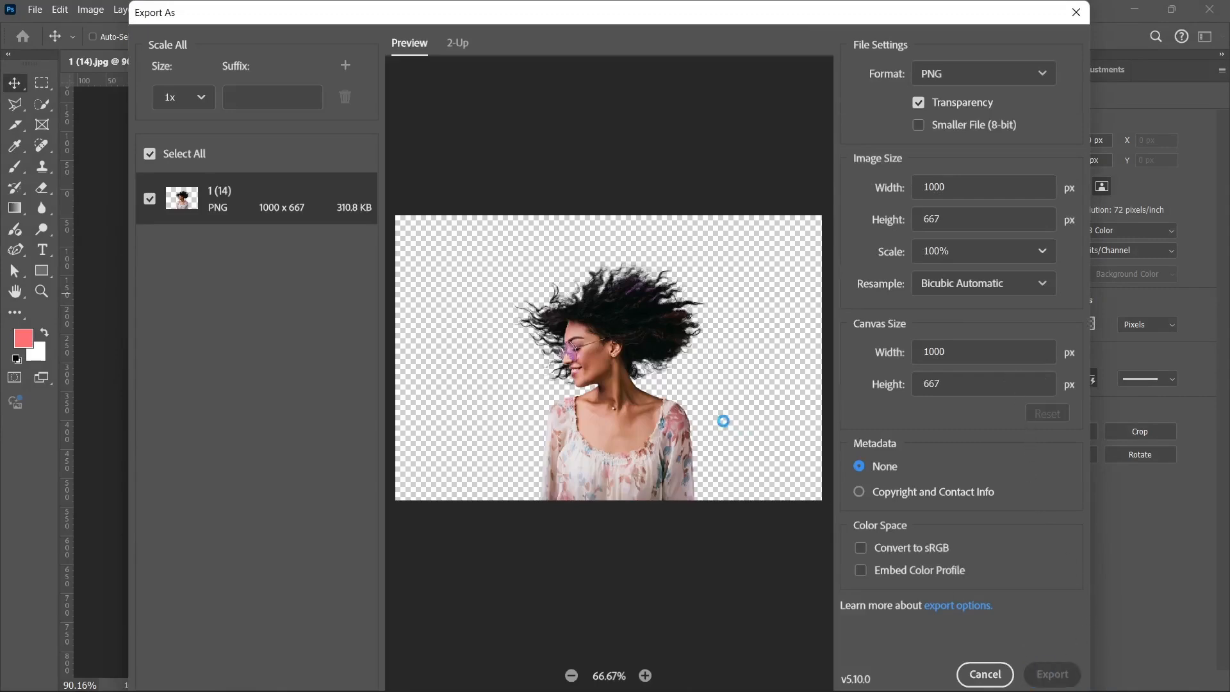
text(Crazy Hair Lady)
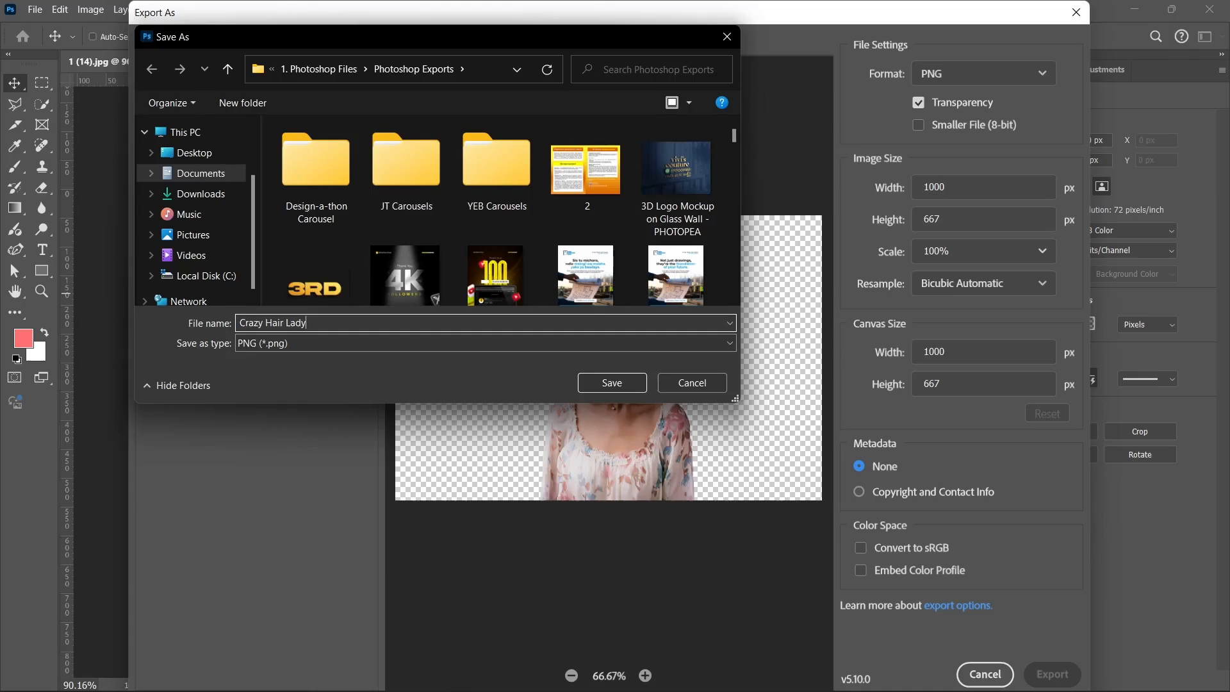
key(Return)
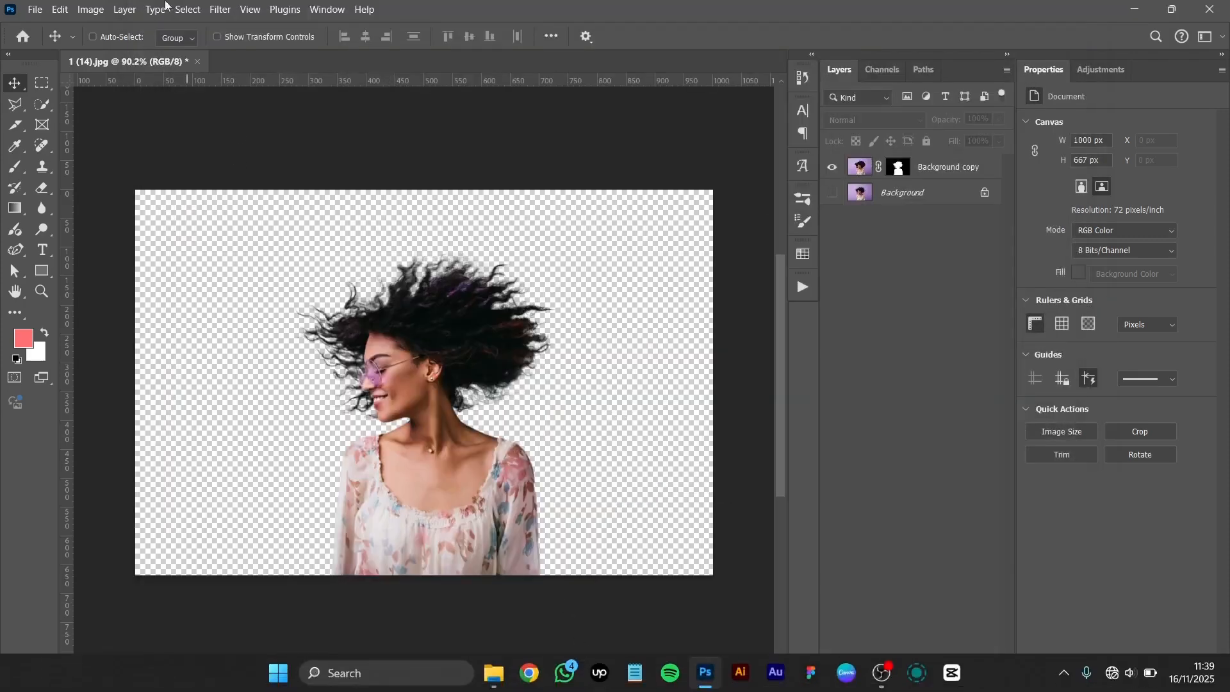
Close the 1 (14).jpg document without saving its changes and open the image 23298.jpg from the Downloads folder in Photoshop.
click(196, 61)
click(641, 276)
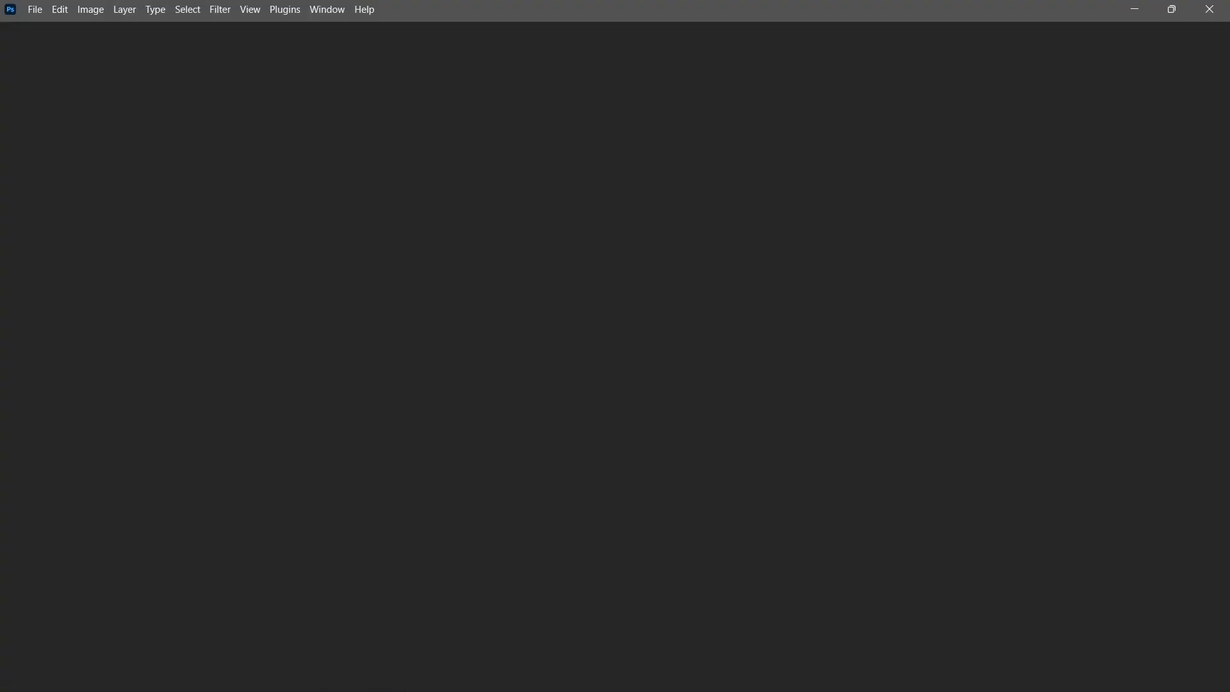
click(494, 681)
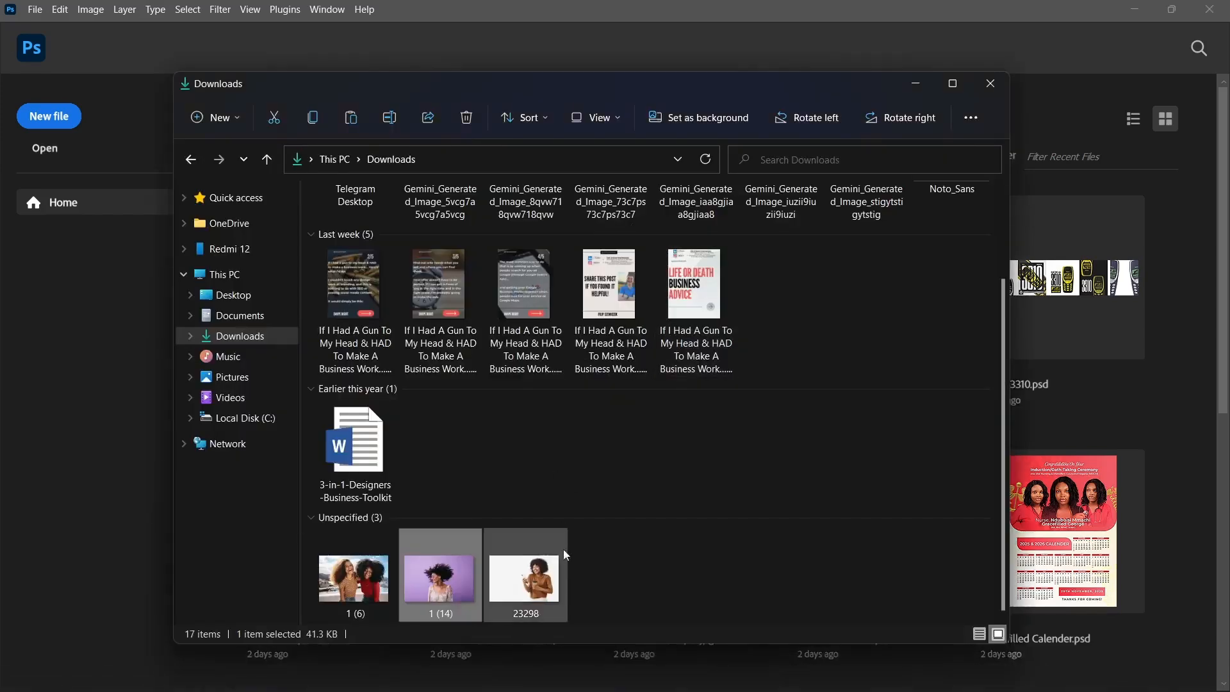
click(529, 575)
drag(529, 574, 84, 487)
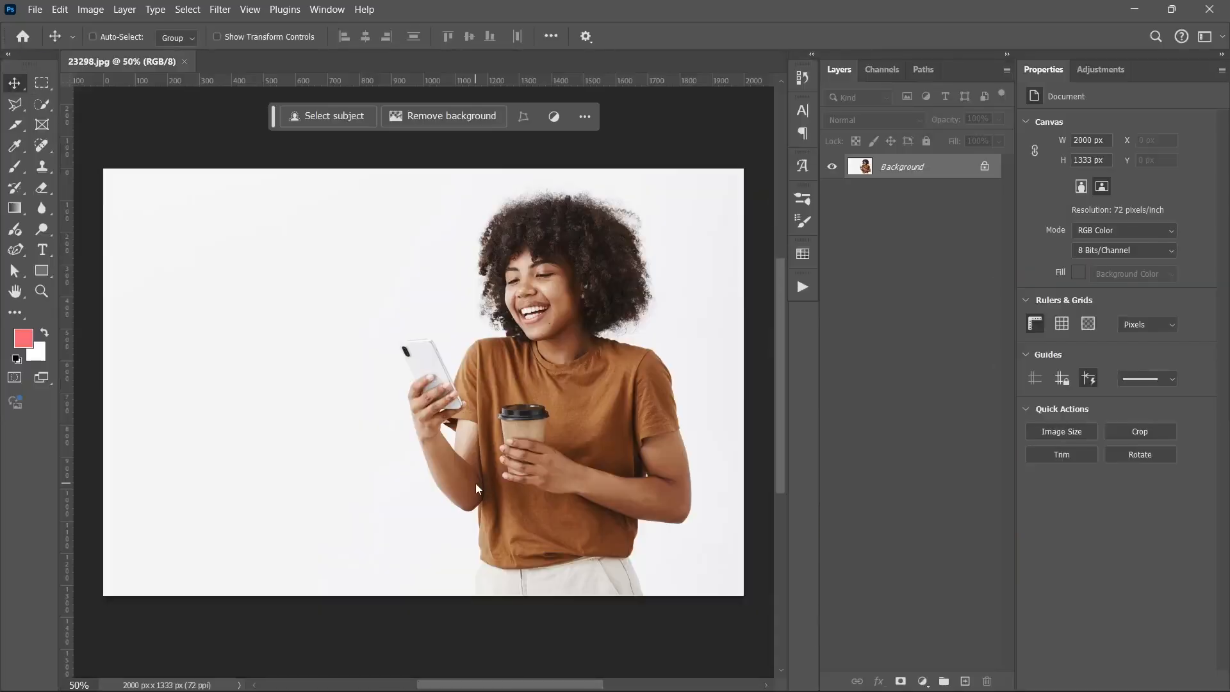
In Select and Mask, select the woman holding the phone and coffee cup as the subject and apply Refine Hair.
scroll(563, 193, up, 6)
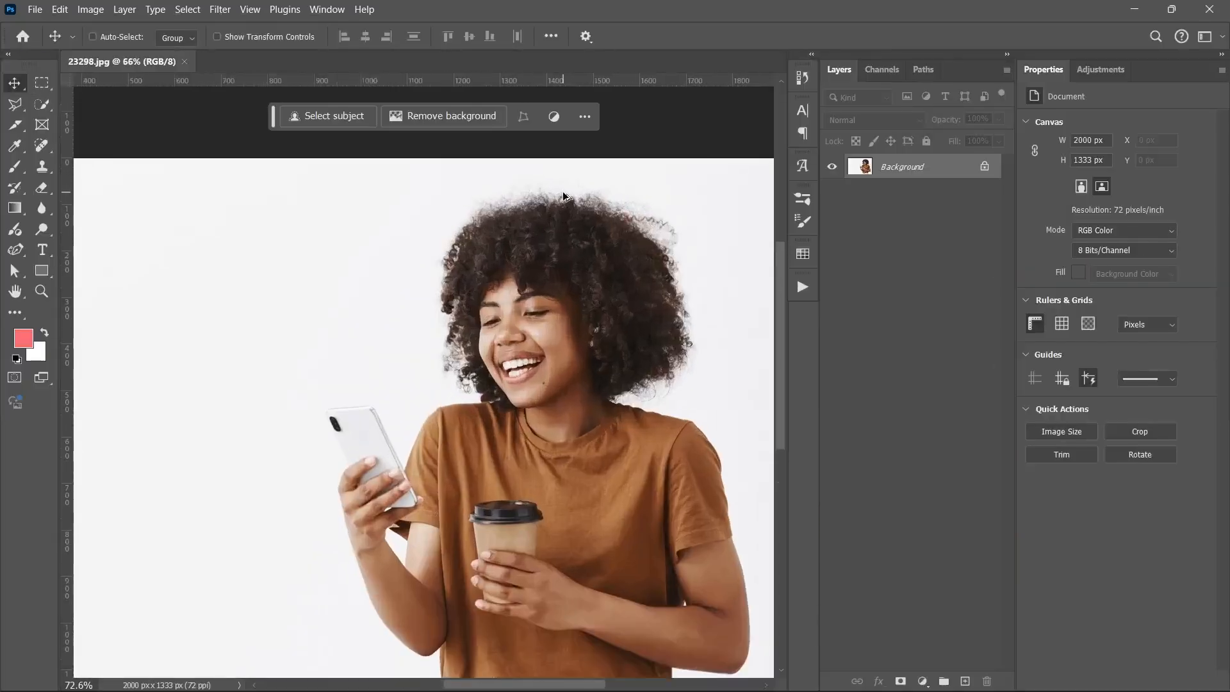
scroll(550, 258, down, 7)
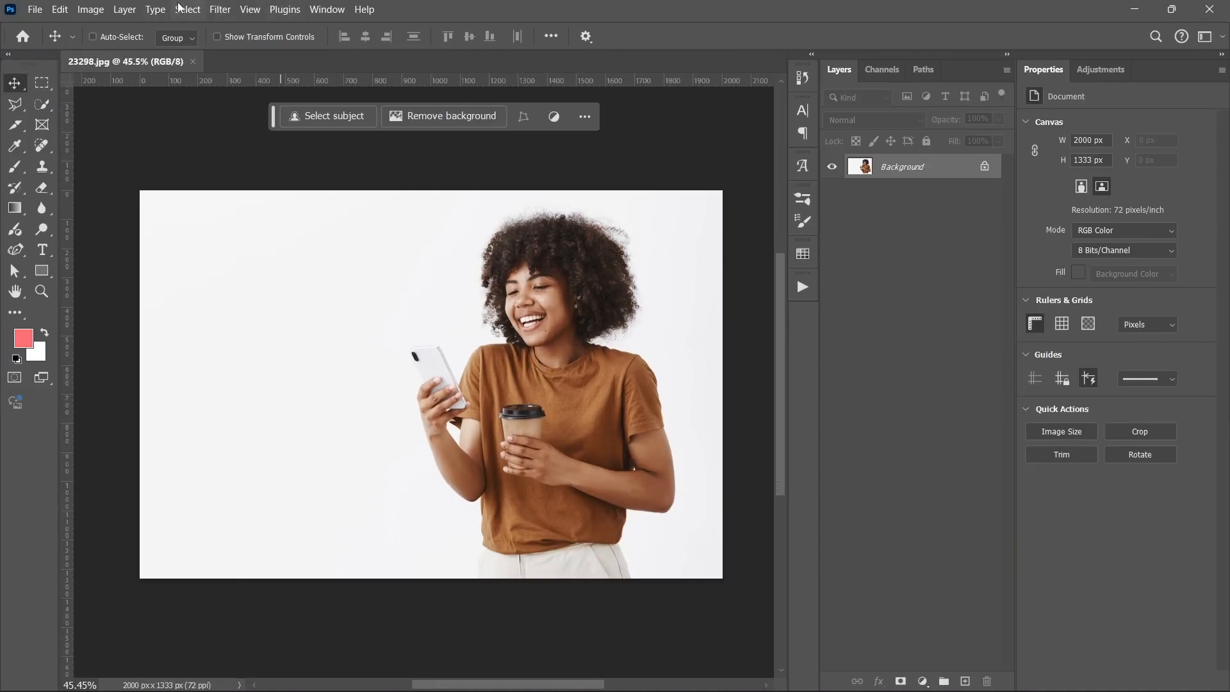
click(188, 9)
click(224, 226)
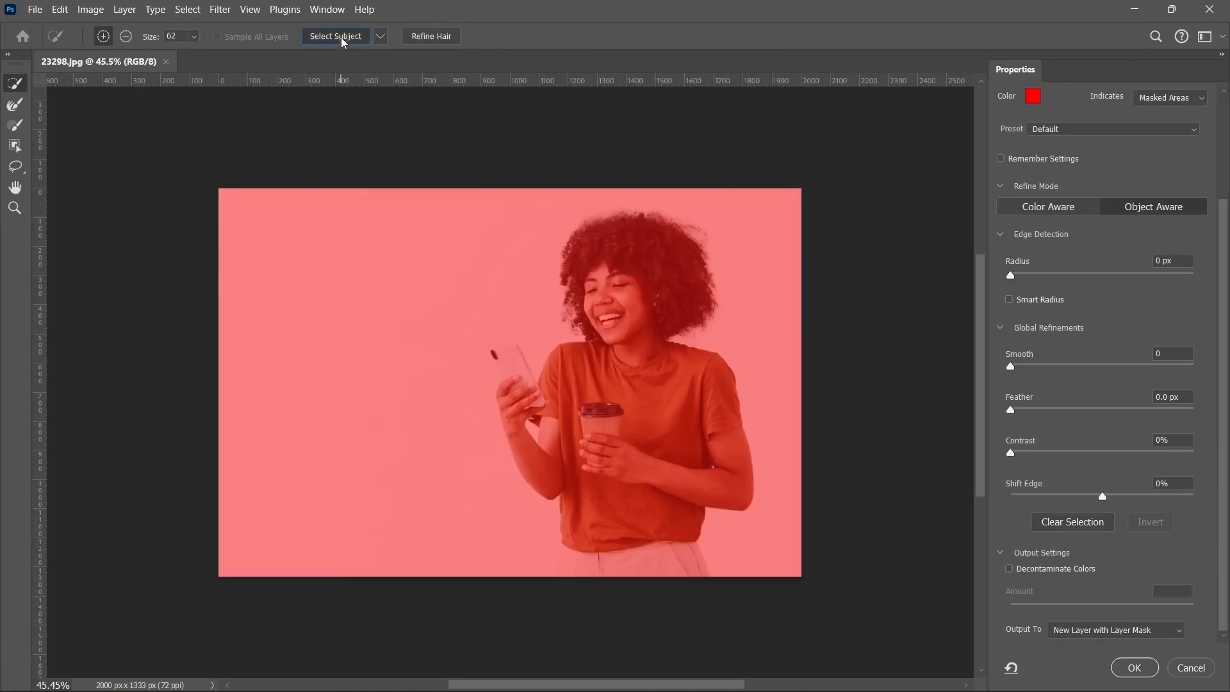
click(343, 39)
click(439, 38)
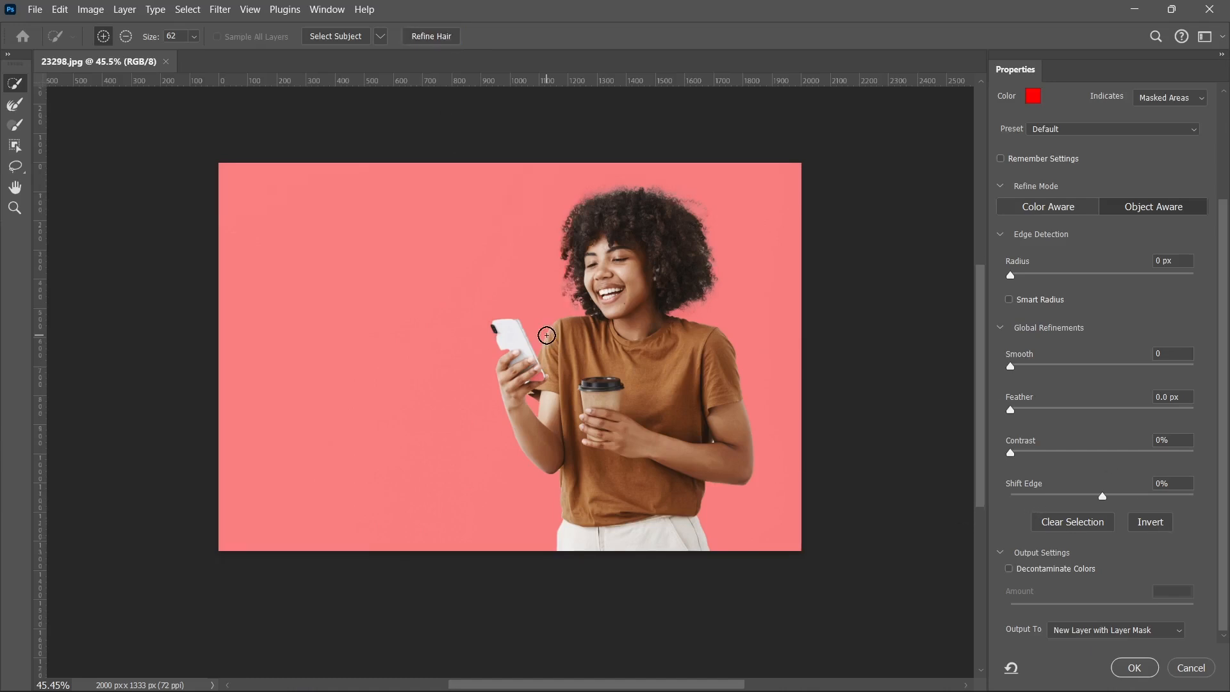
Decontaminate the colors of the selection and output the woman with the phone to a new layer with a layer mask.
click(1039, 570)
click(1131, 673)
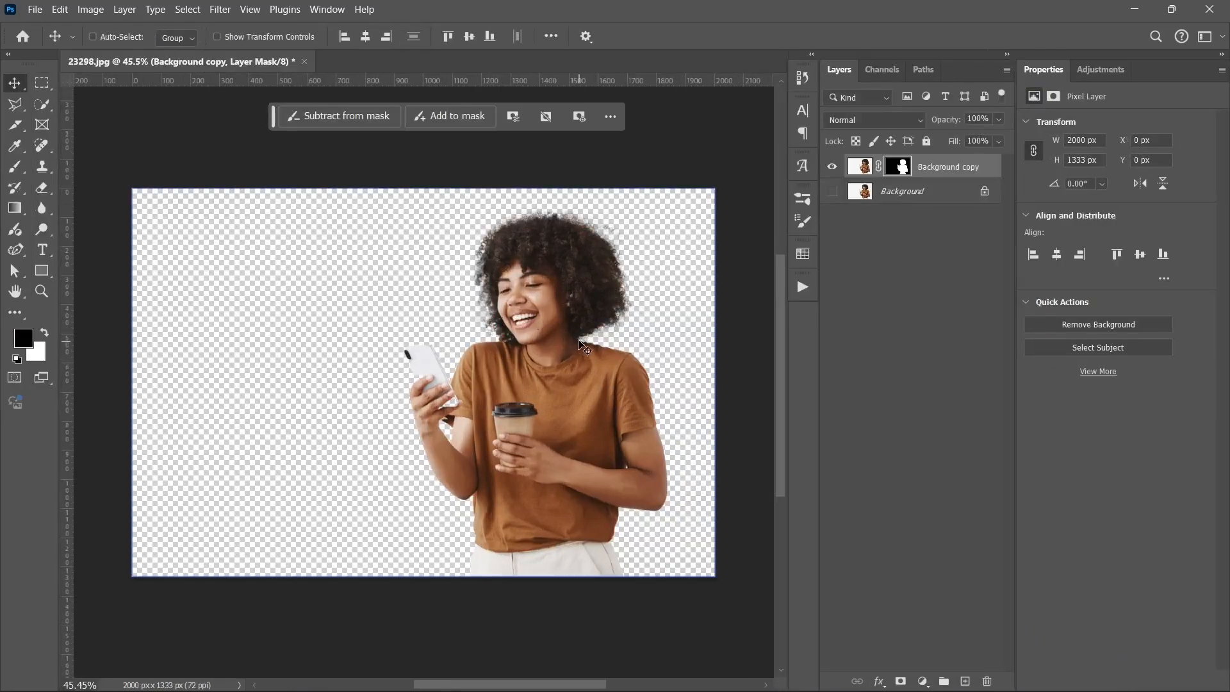
scroll(578, 338, up, 3)
scroll(578, 337, down, 3)
Preview the cutout of the woman with the phone against red ff0000 and cyan 00fff0 using a Solid Color fill above the Background layer.
click(880, 192)
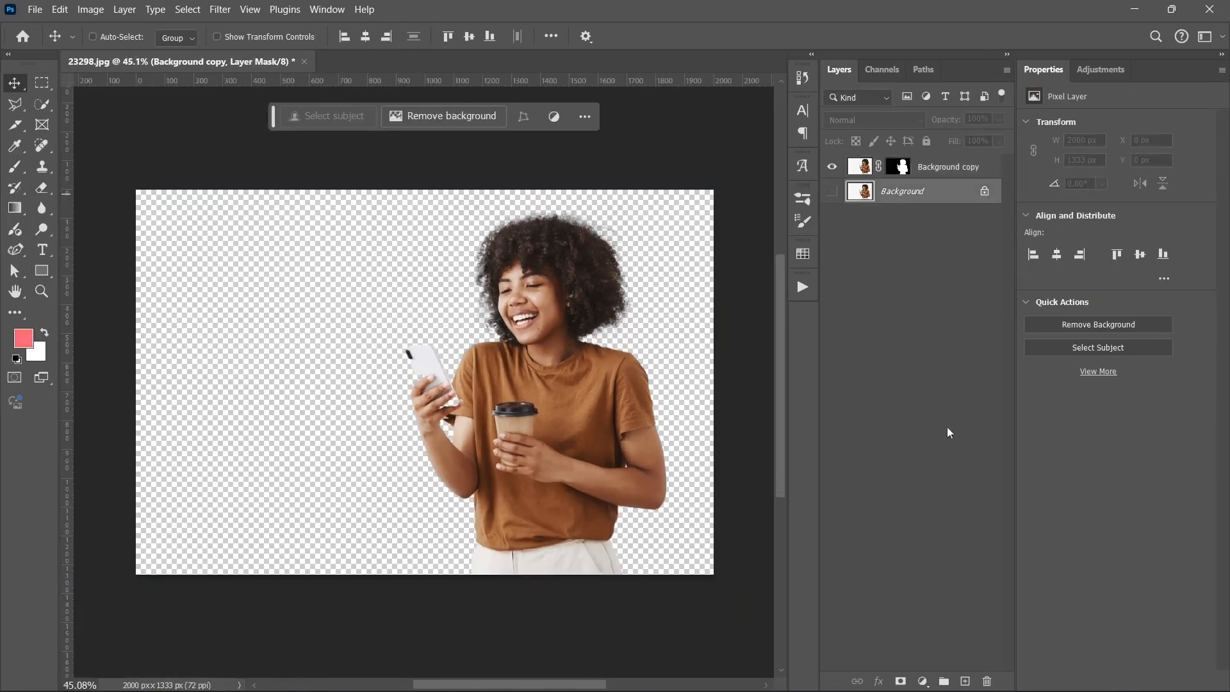
click(923, 681)
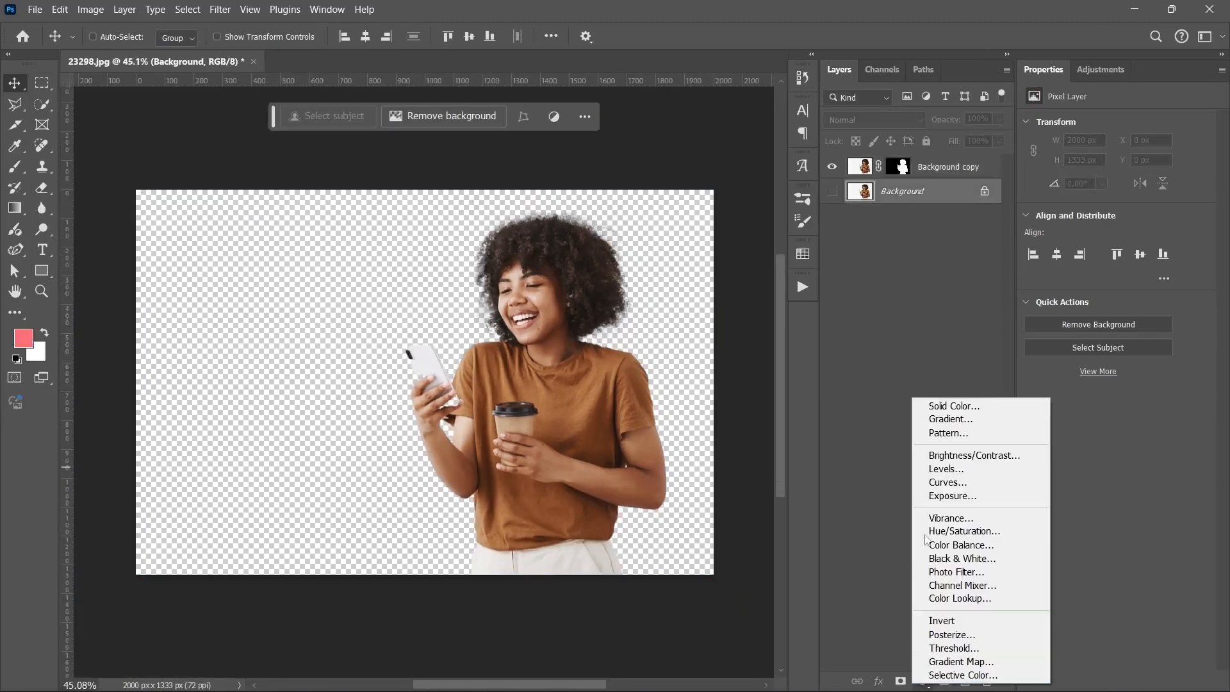
click(931, 407)
click(934, 345)
drag(959, 324, 1016, 282)
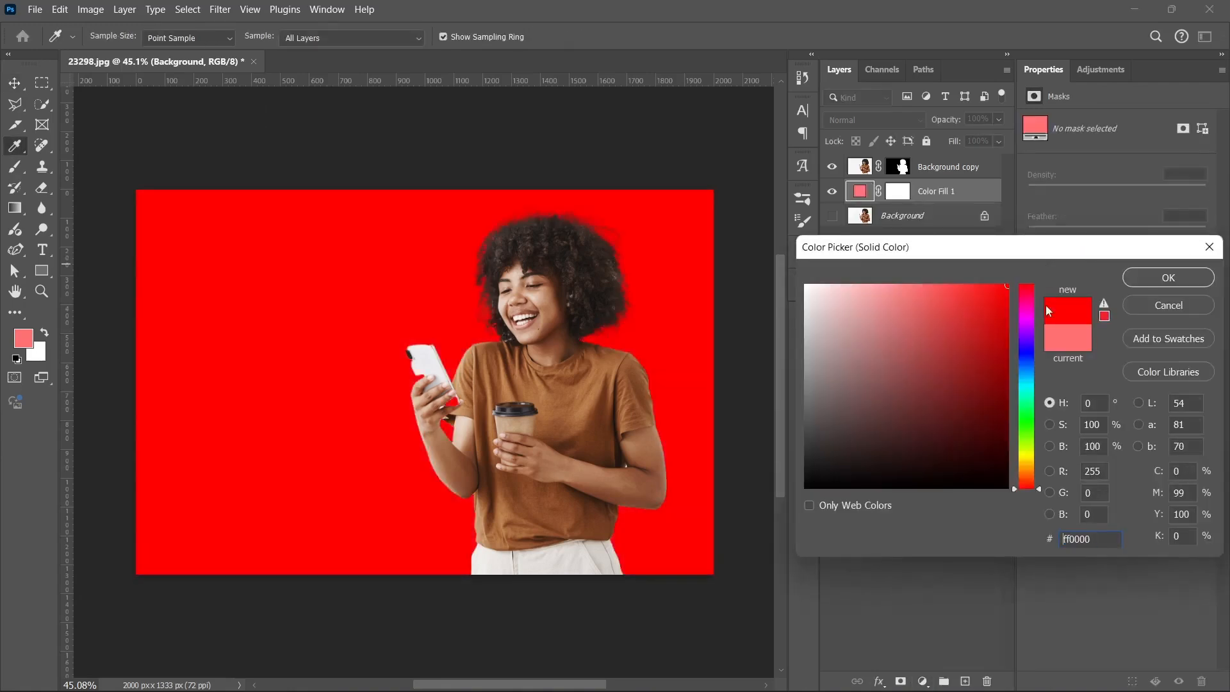
drag(1042, 486, 1023, 387)
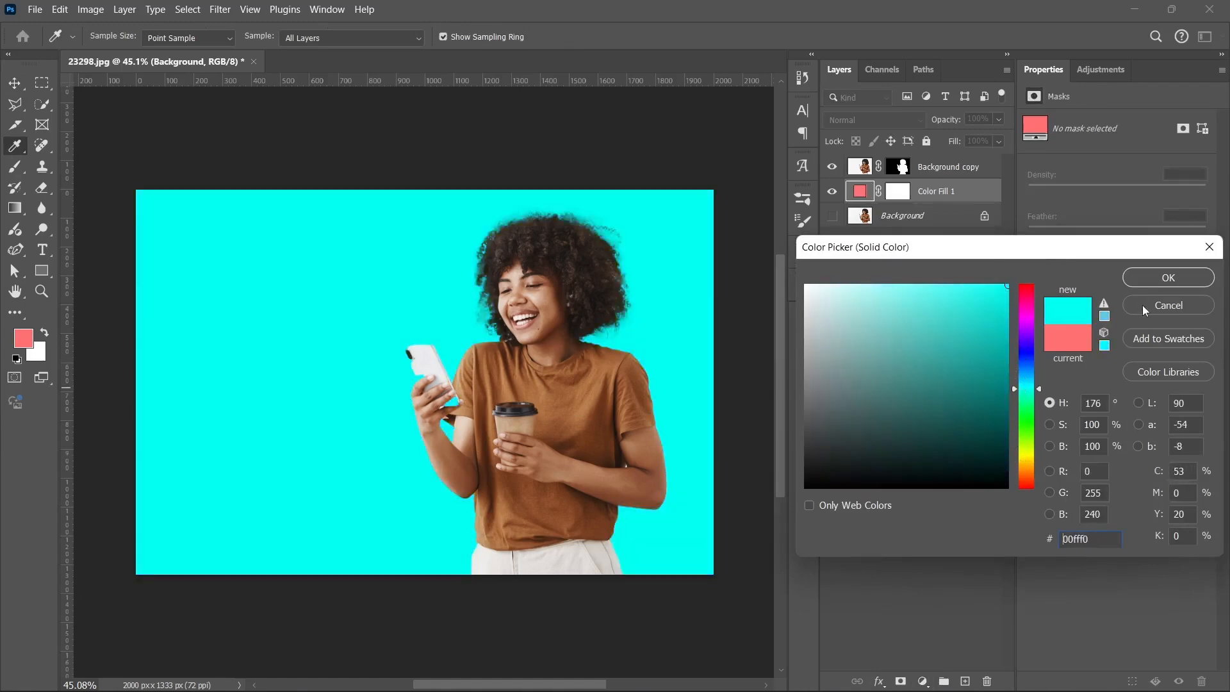